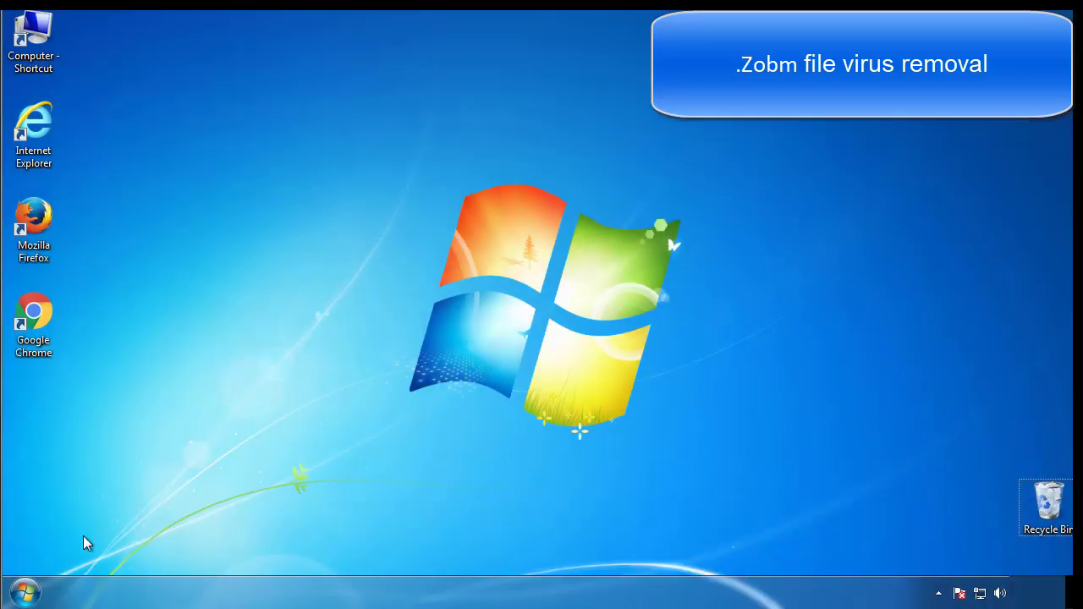
Step: Launch System Configuration by searching the Start menu for msconfig
click(25, 591)
click(95, 547)
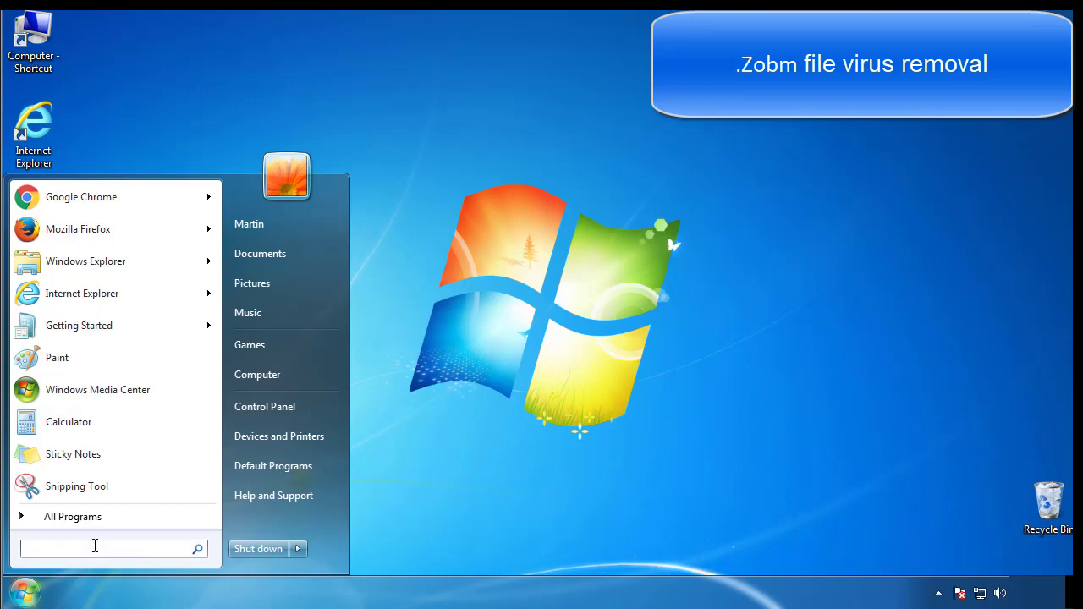
text(msconfig)
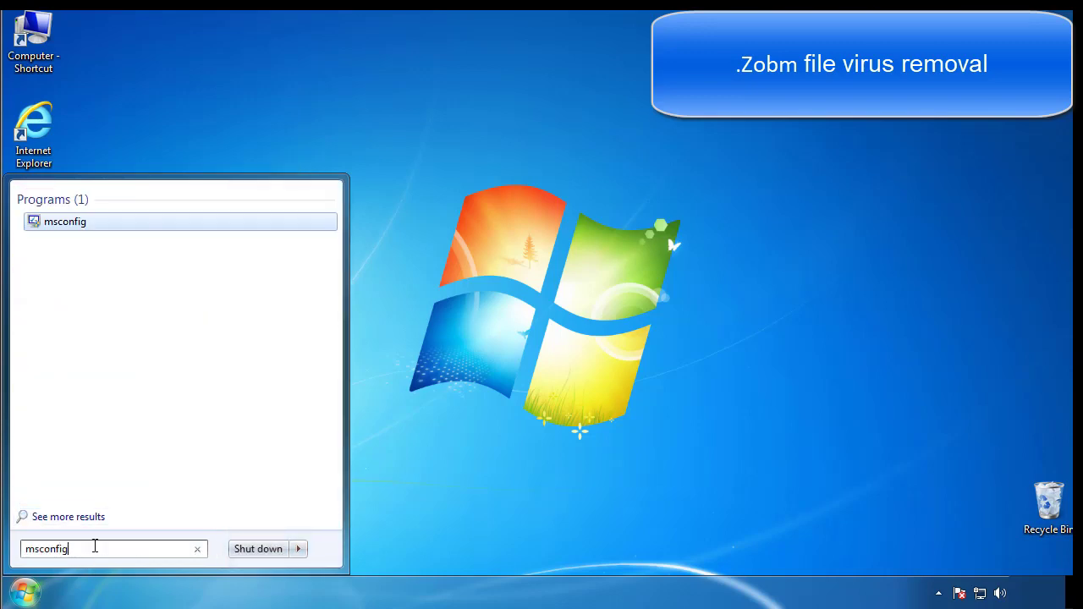
key(Return)
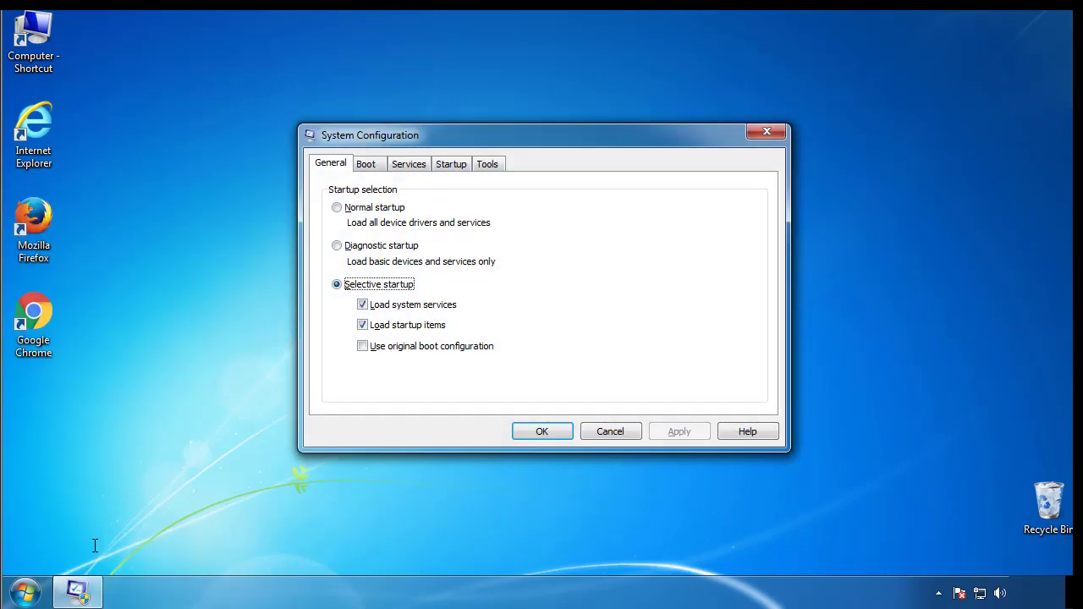
Step: Enable minimal Safe boot on the Boot tab, apply it, and restart into Safe Mode
click(365, 165)
click(340, 327)
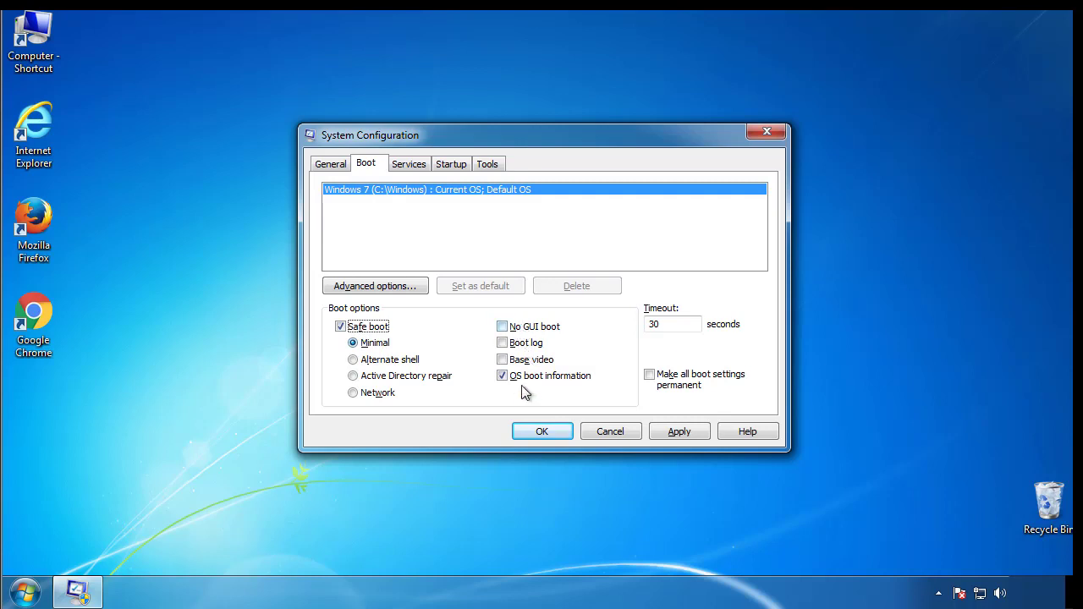
click(549, 432)
click(488, 328)
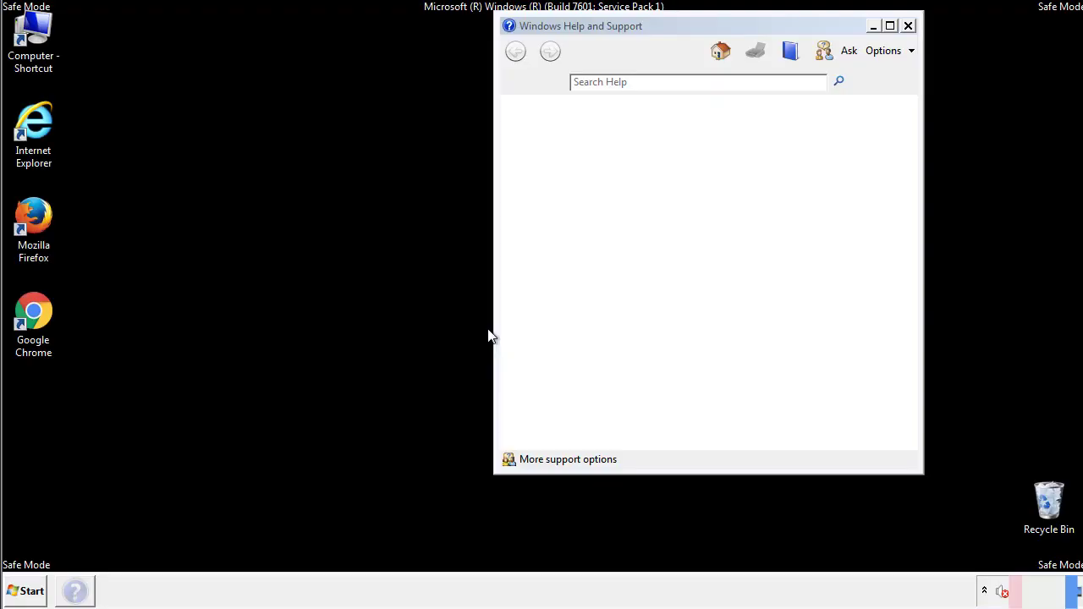
Step: Close the Safe Mode help and set Folder Options to show hidden files, folders and drives
click(907, 27)
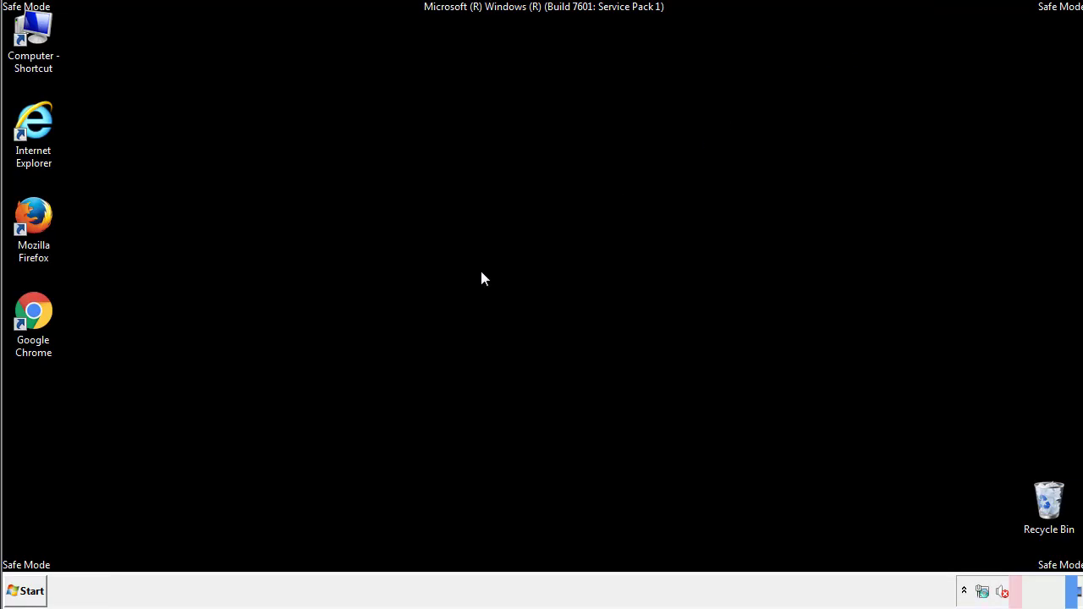
click(26, 592)
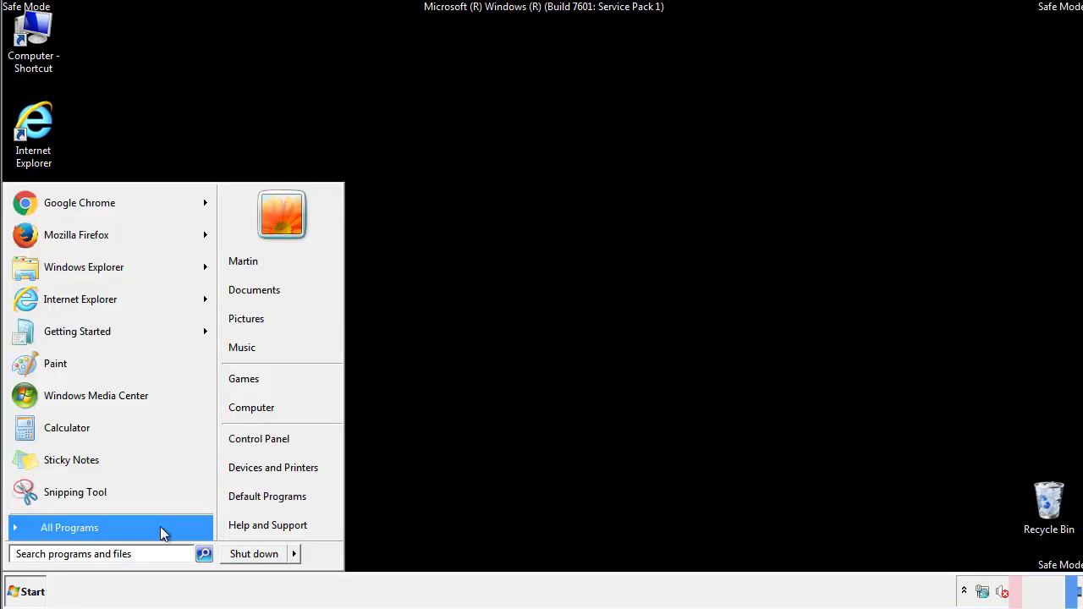
click(269, 437)
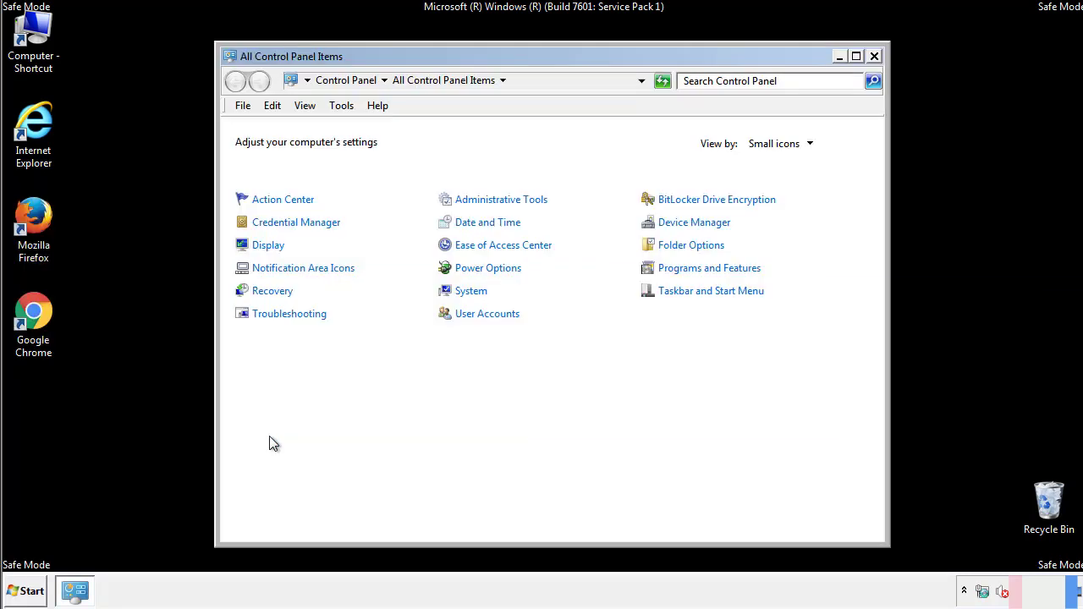
click(692, 245)
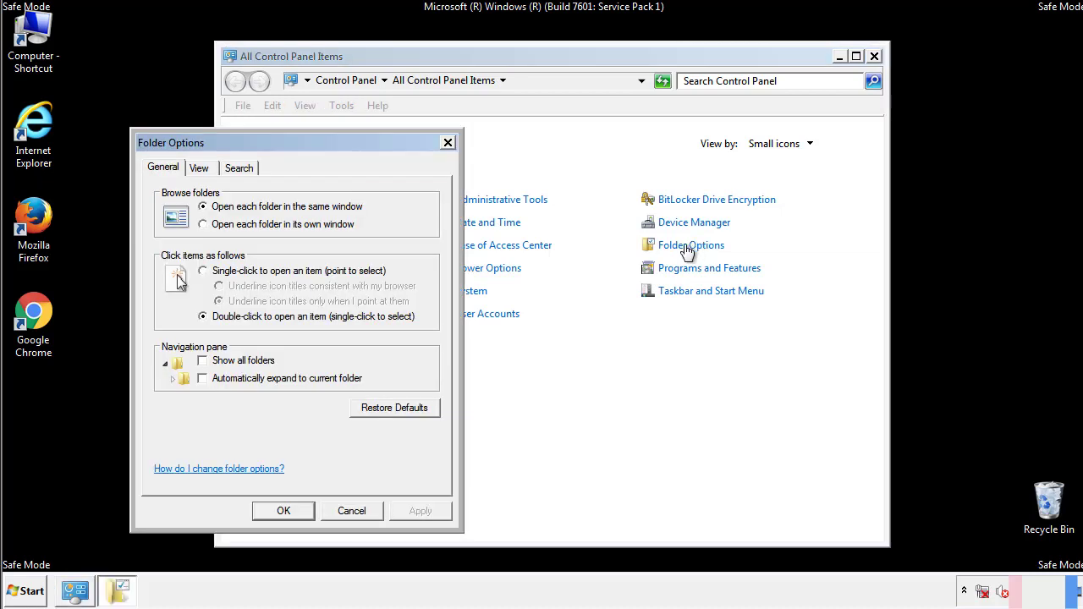
click(201, 173)
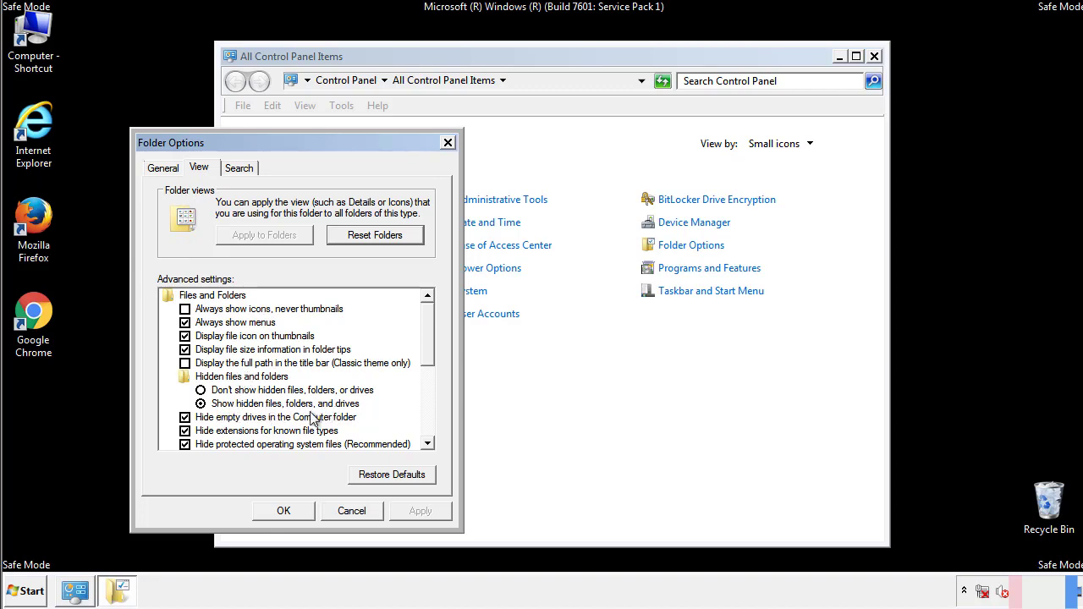
click(285, 511)
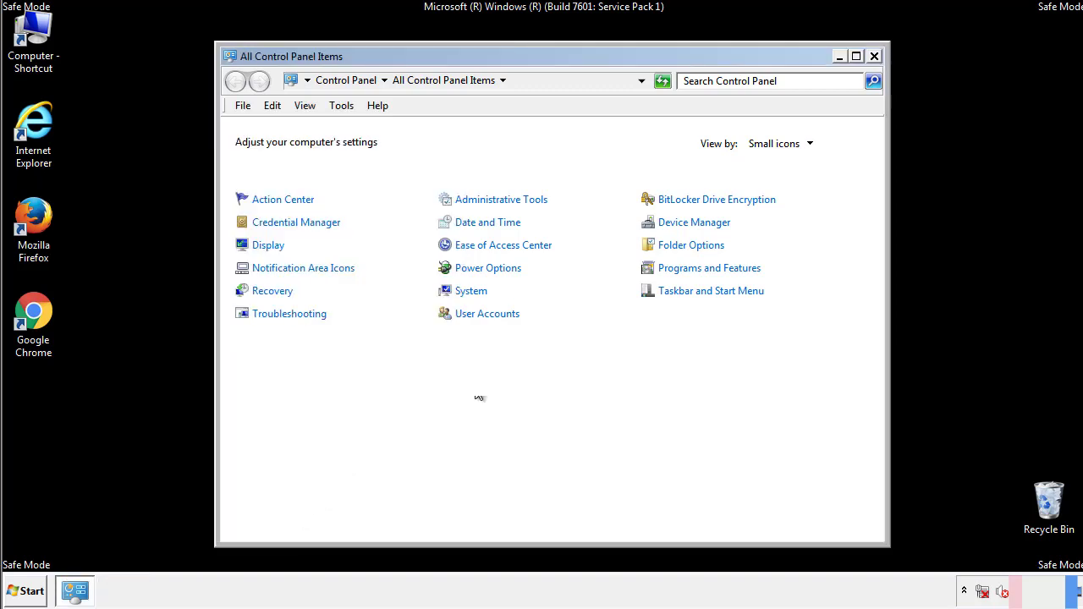
click(874, 57)
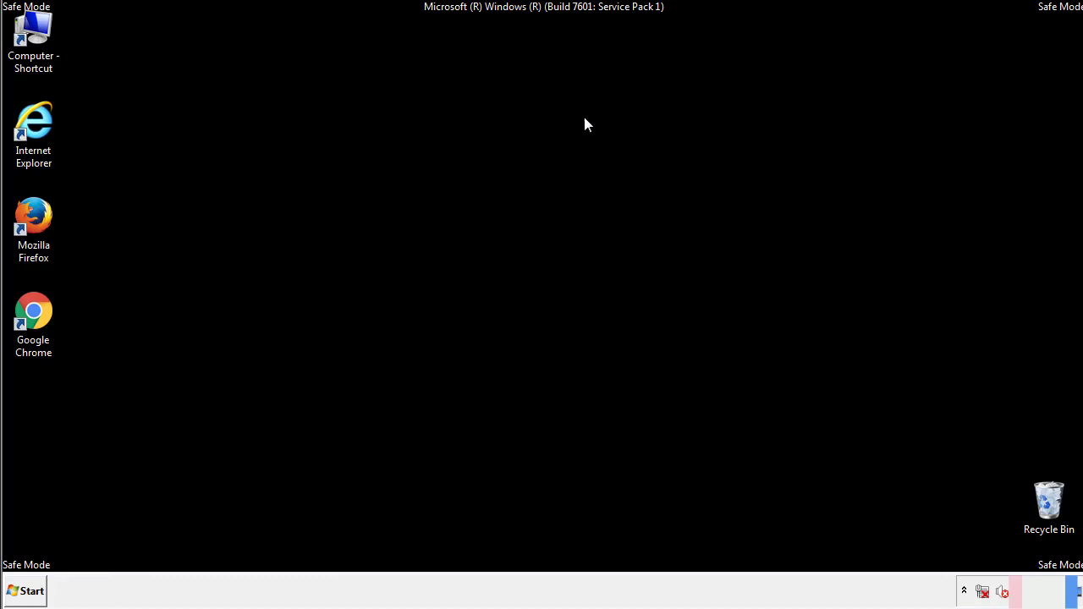
Step: Browse from Computer to C:\Windows\System32\drivers\etc and open the hosts file
double_click(34, 36)
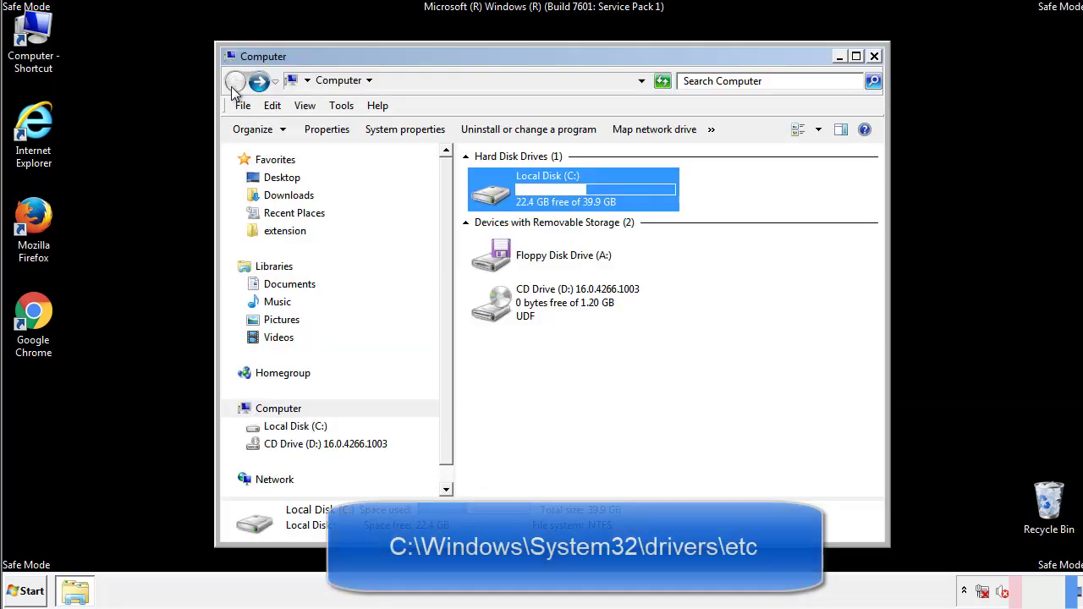
double_click(498, 196)
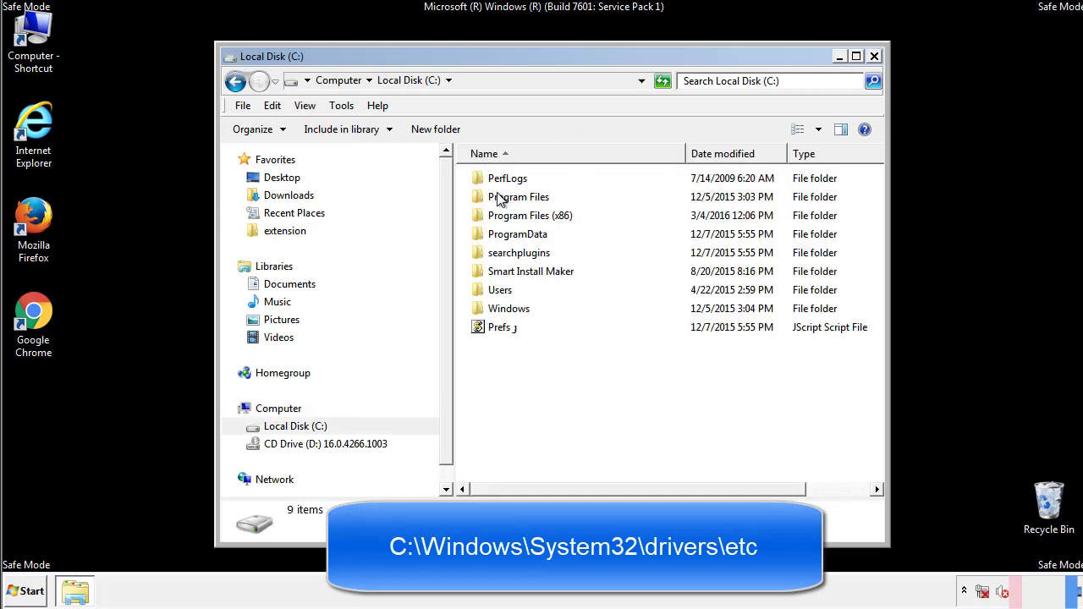
double_click(496, 312)
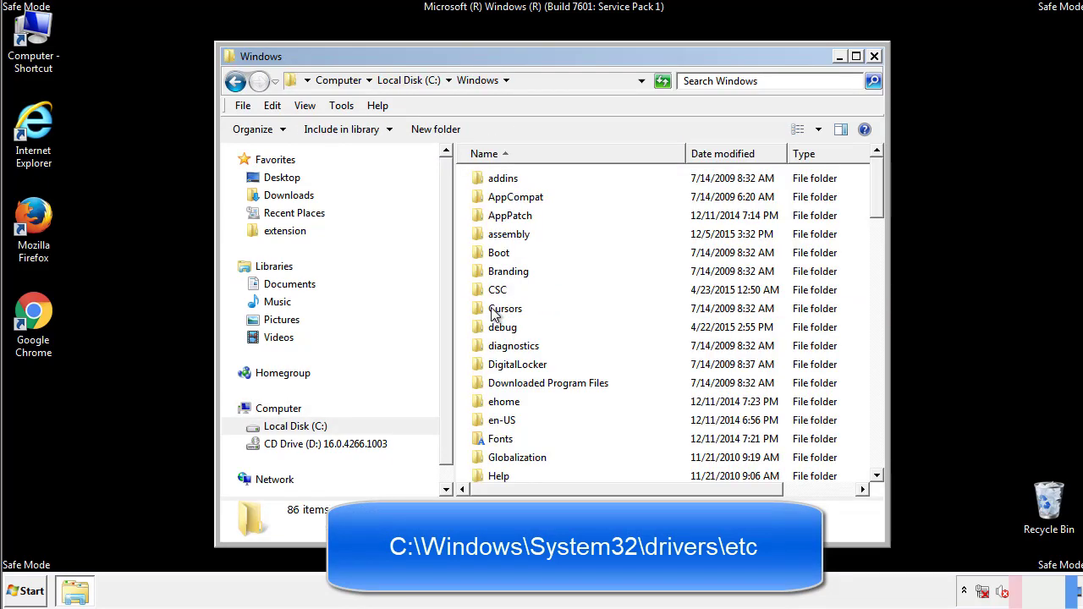
scroll(499, 381, down, 2)
scroll(498, 382, down, 7)
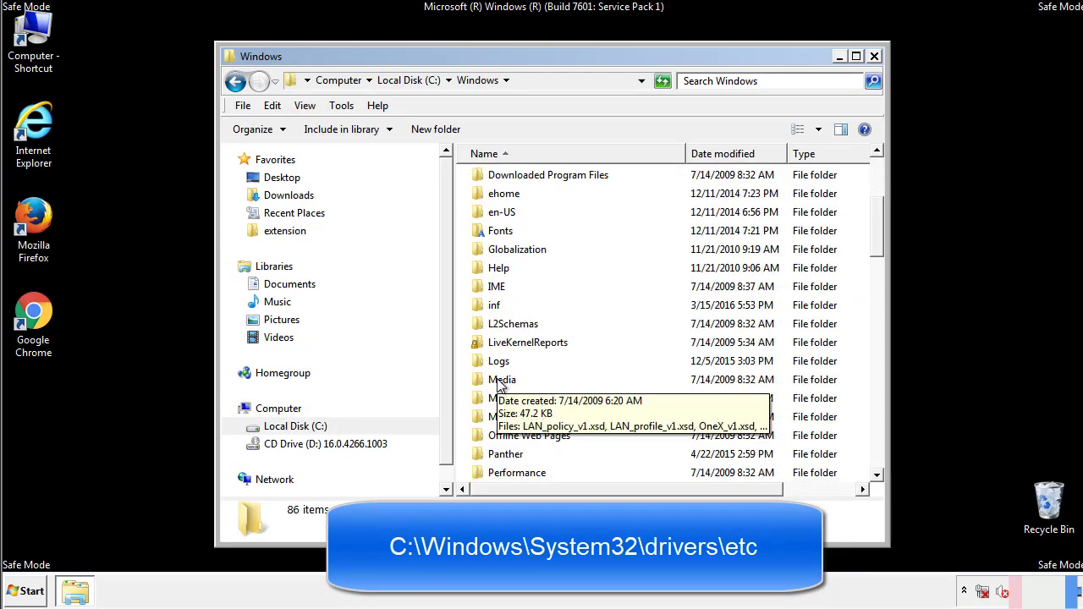
scroll(500, 385, down, 2)
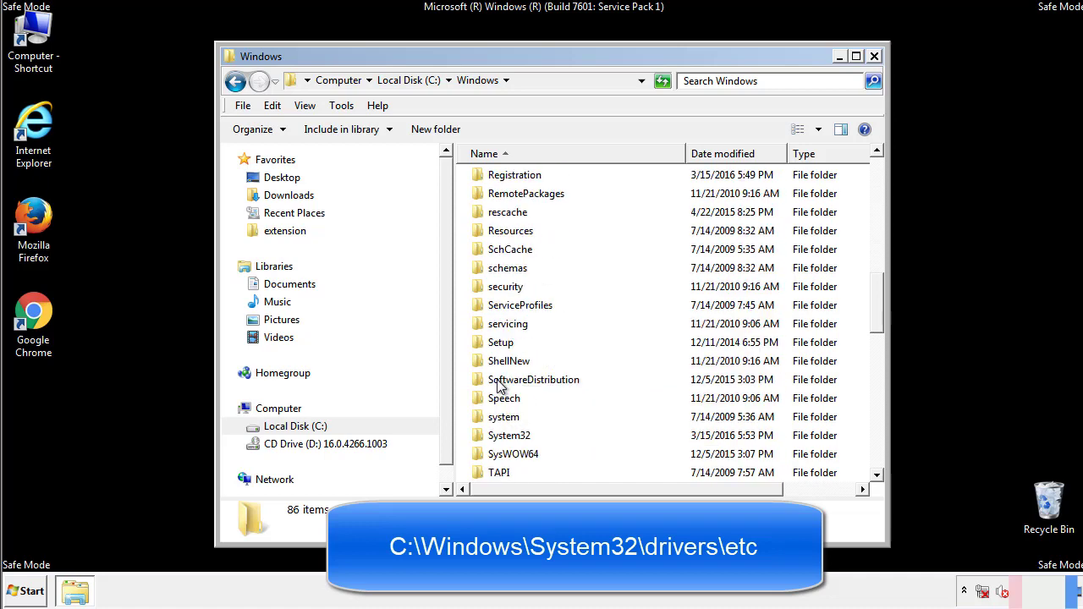
double_click(510, 435)
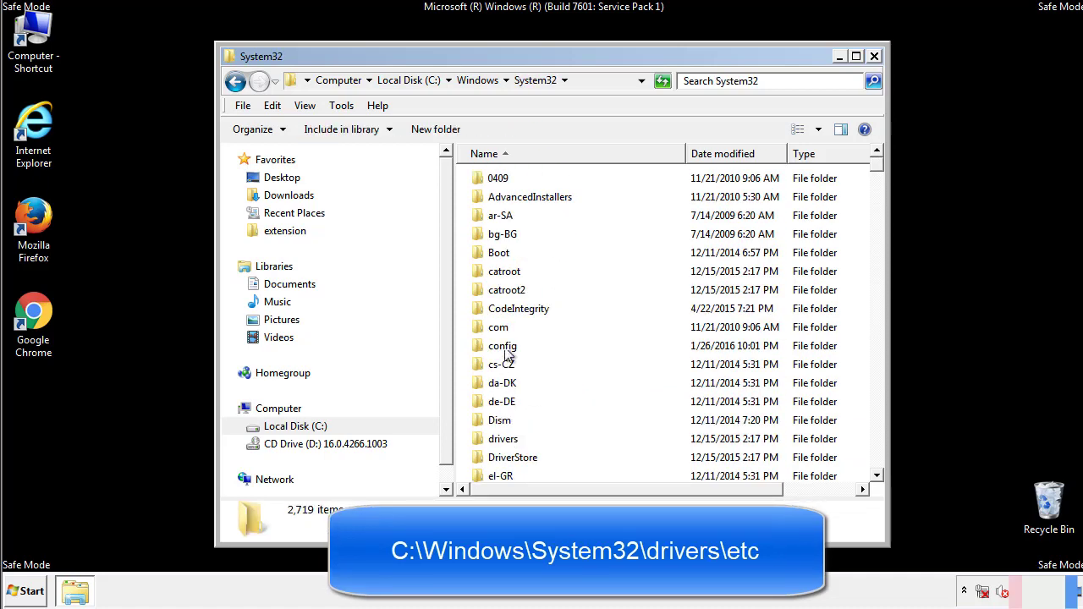
double_click(504, 440)
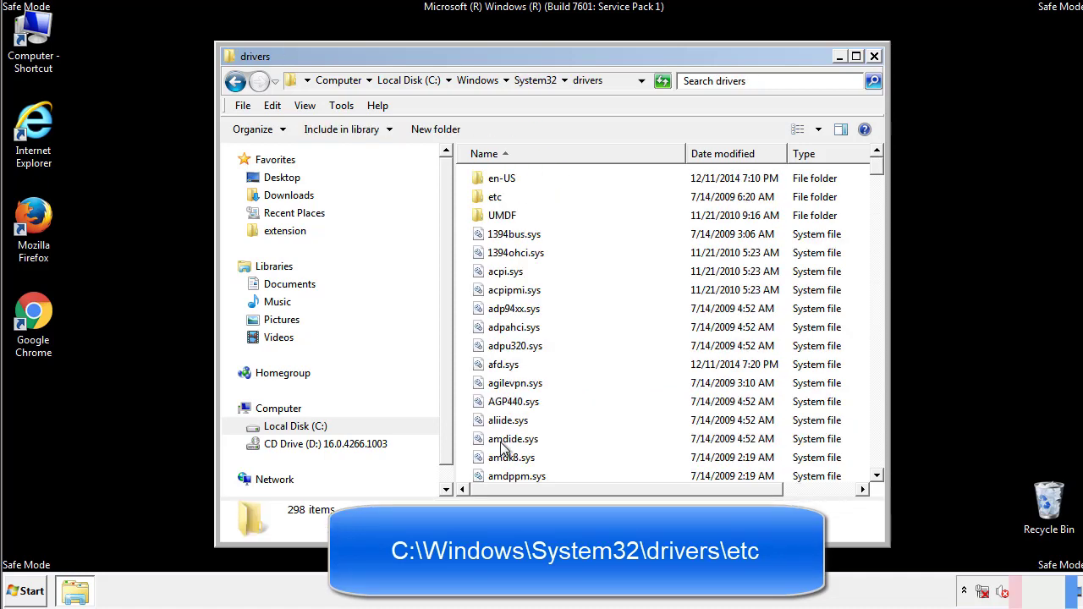
double_click(488, 200)
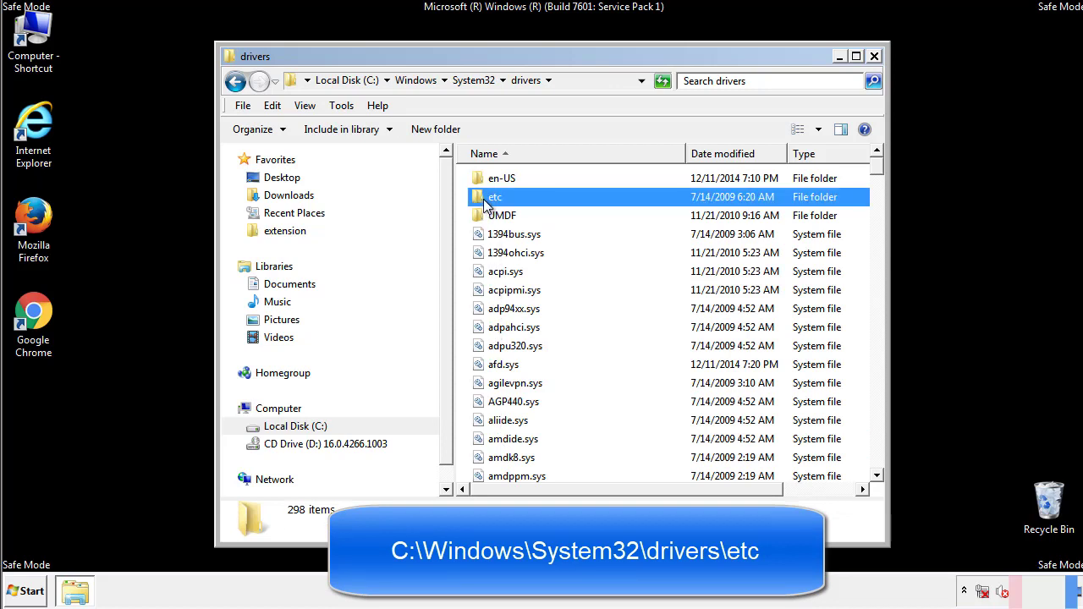
double_click(490, 179)
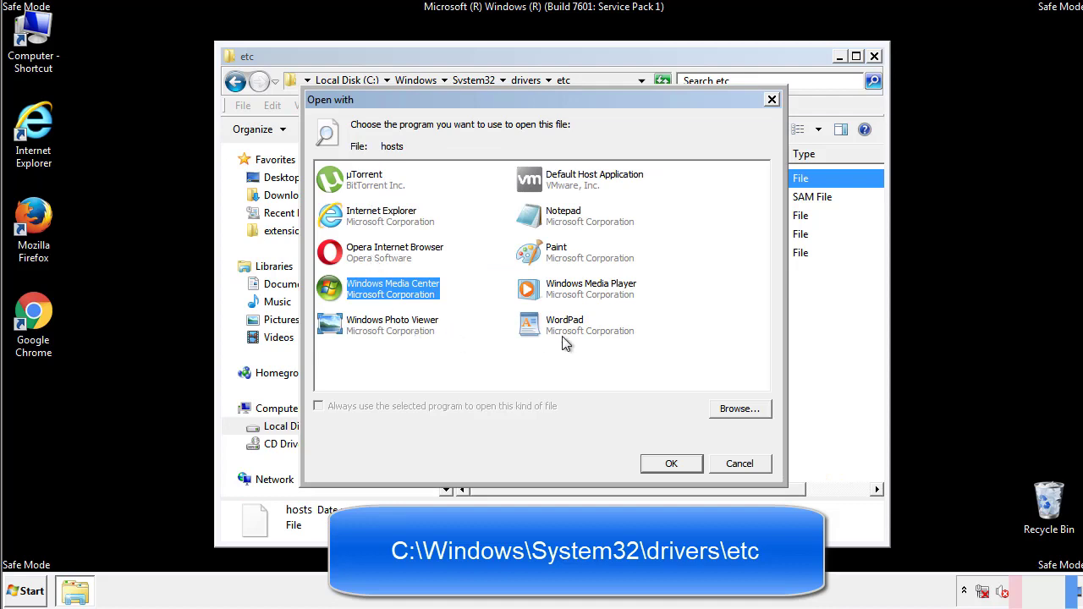
Step: Open hosts in Notepad and delete the four added host entries
click(548, 218)
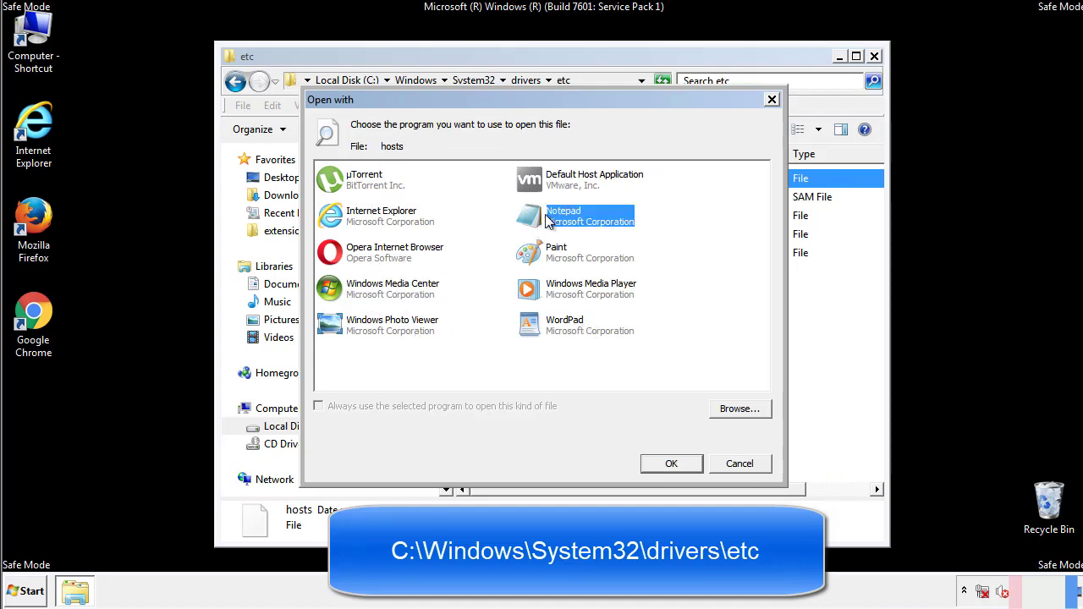
click(669, 461)
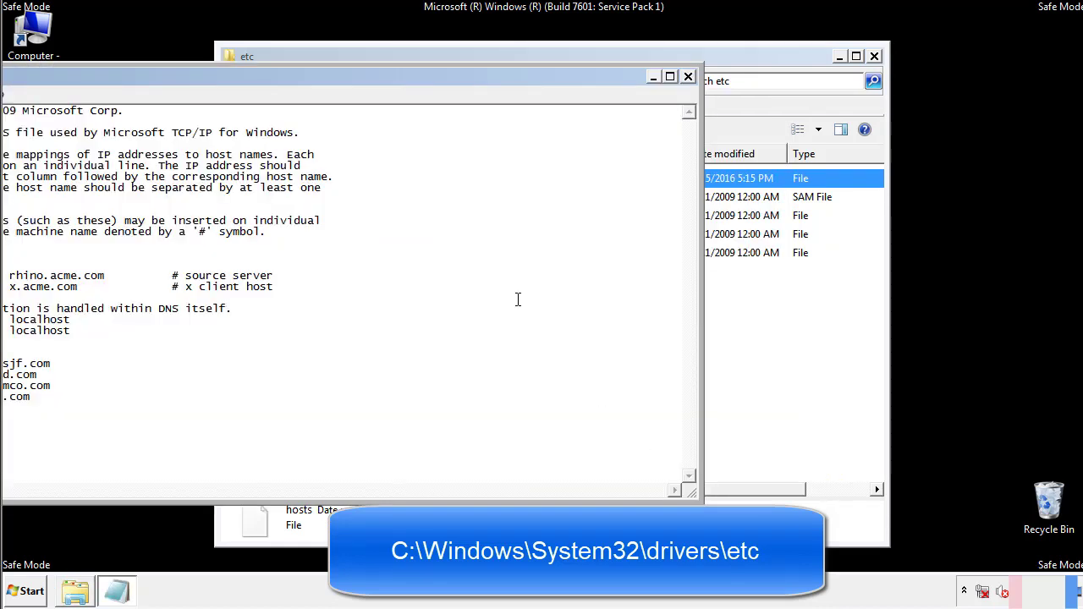
drag(443, 85, 689, 93)
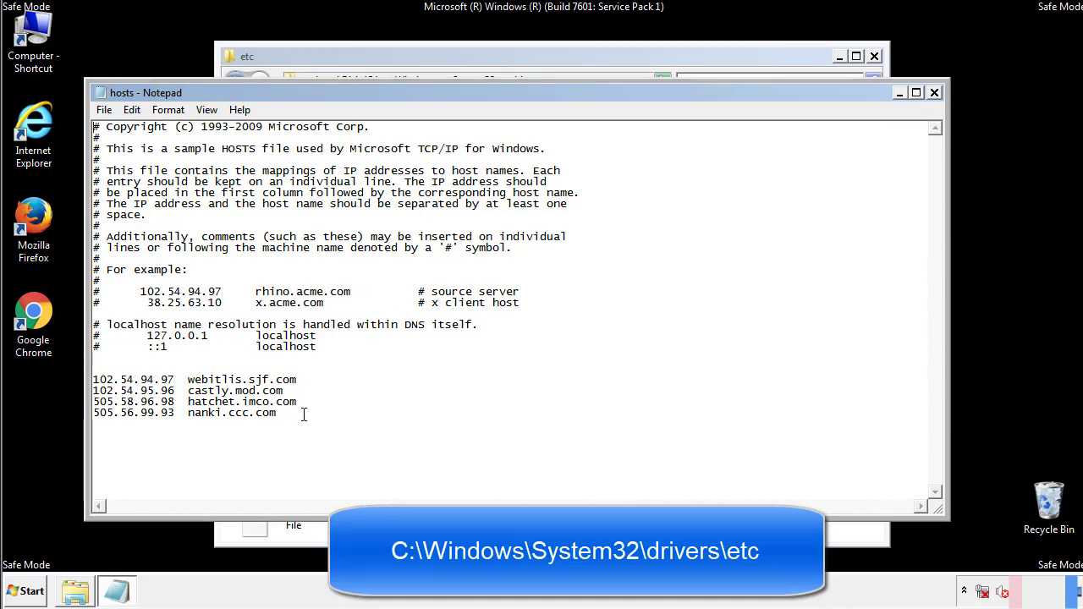
drag(295, 413, 95, 378)
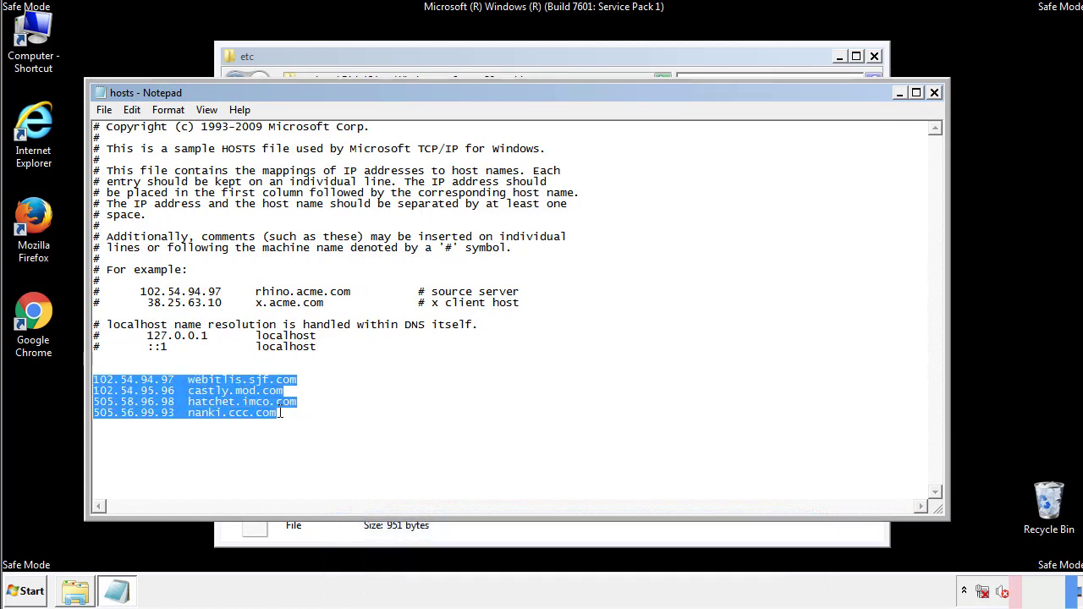
key(Delete)
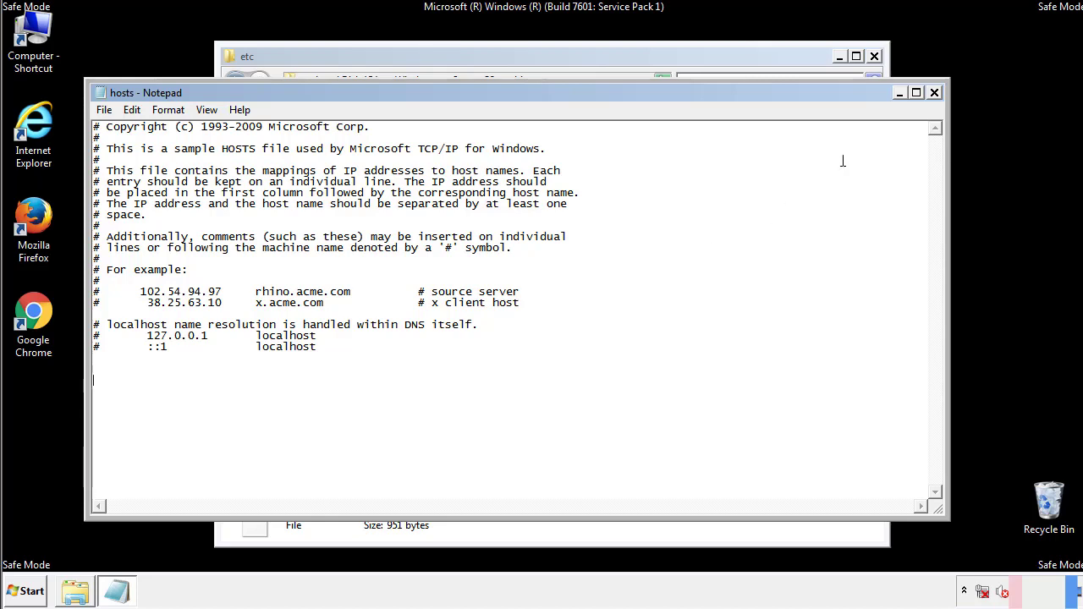
Step: Save the cleaned hosts file and close the etc folder
click(935, 93)
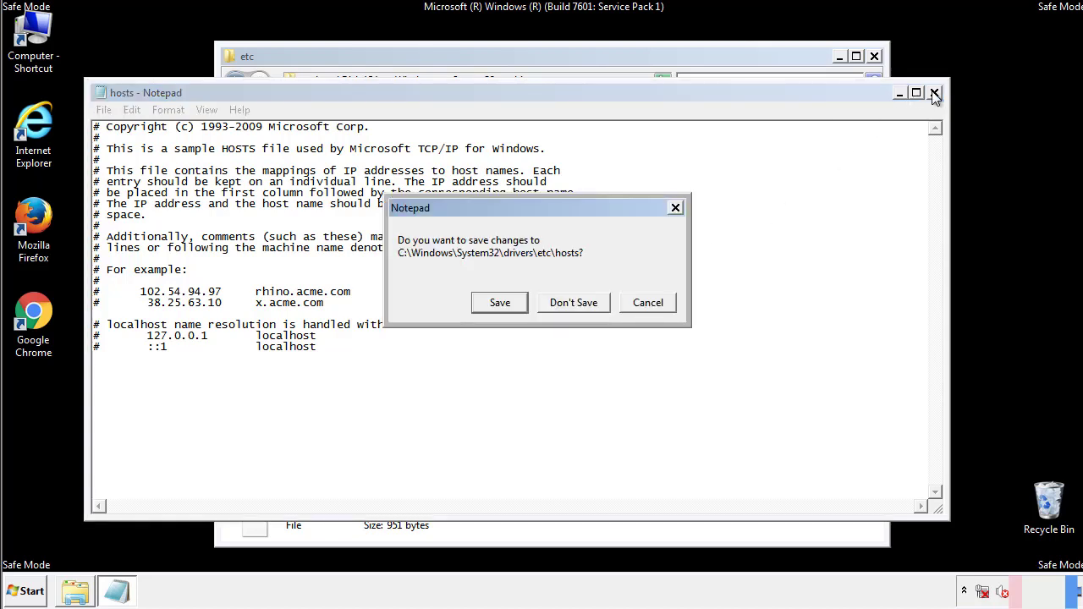
click(476, 307)
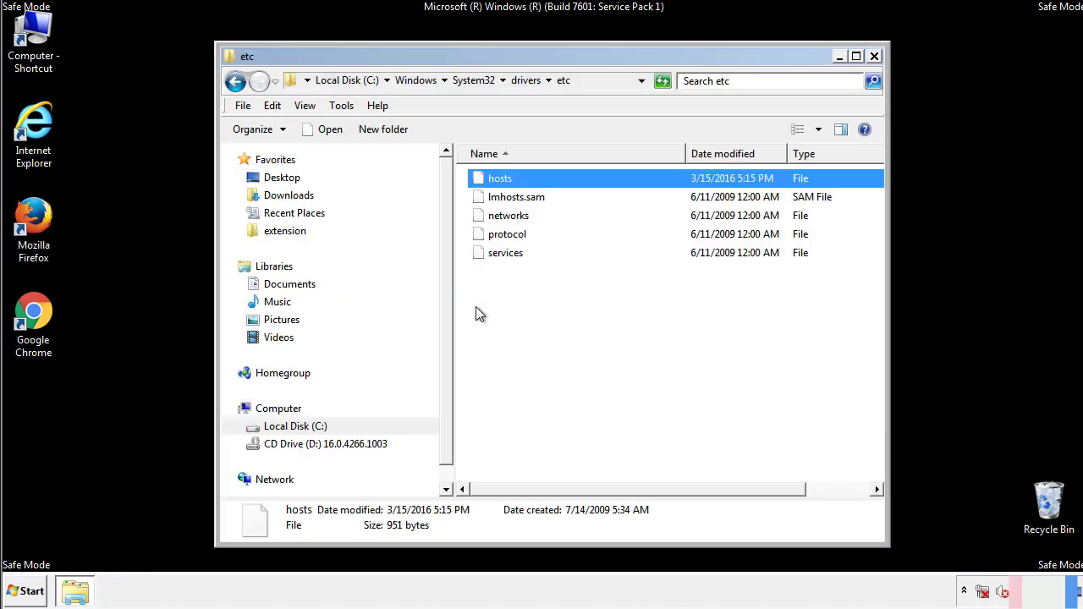
click(874, 56)
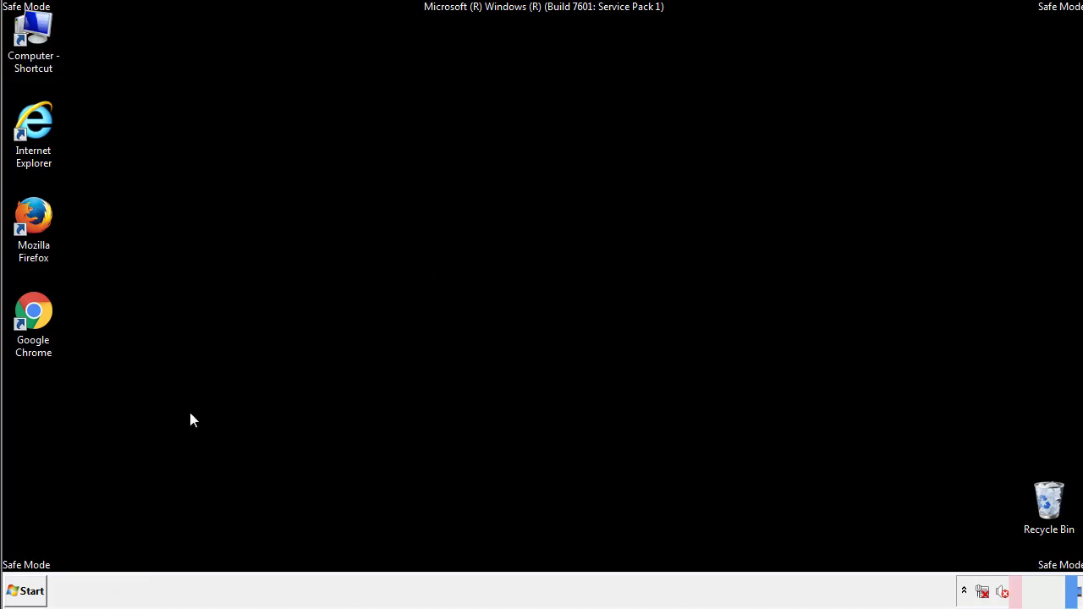
Step: Open the Startup folder from All Programs in the Start menu
click(25, 590)
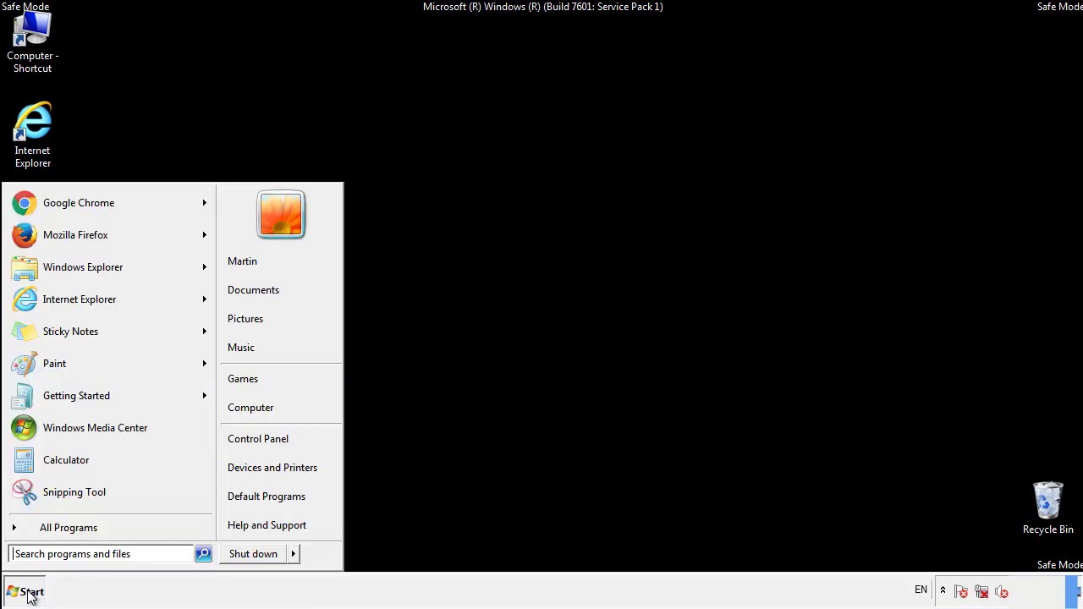
click(49, 533)
right_click(44, 467)
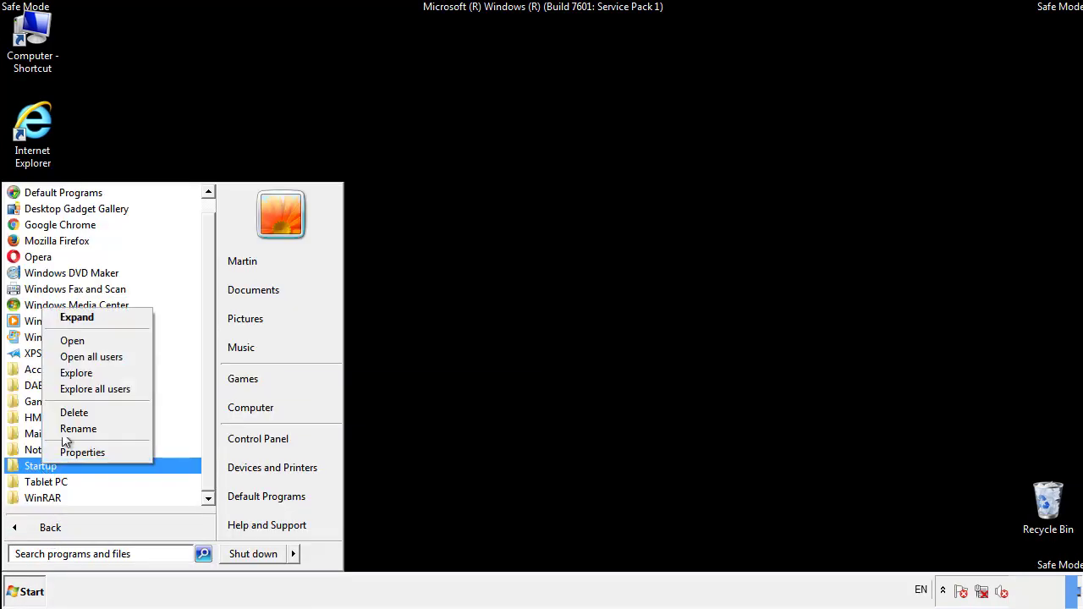
click(83, 340)
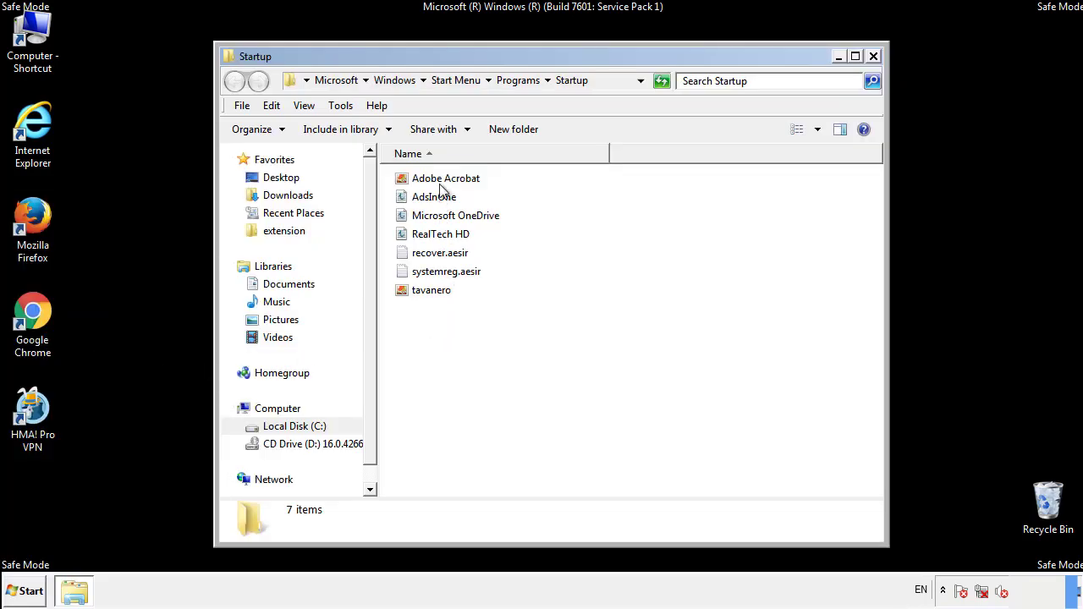
Step: Delete AdsInOne, recover.aesir, systemreg.aesir and tavanero from Startup, then close the folder
click(441, 200)
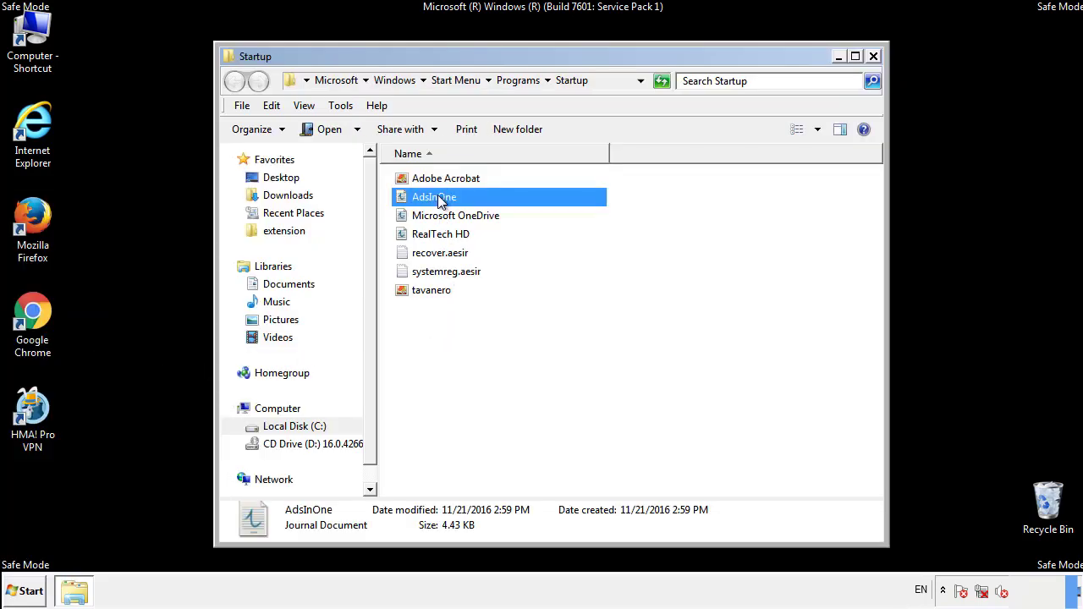
ctrl+click(444, 254)
ctrl+click(447, 271)
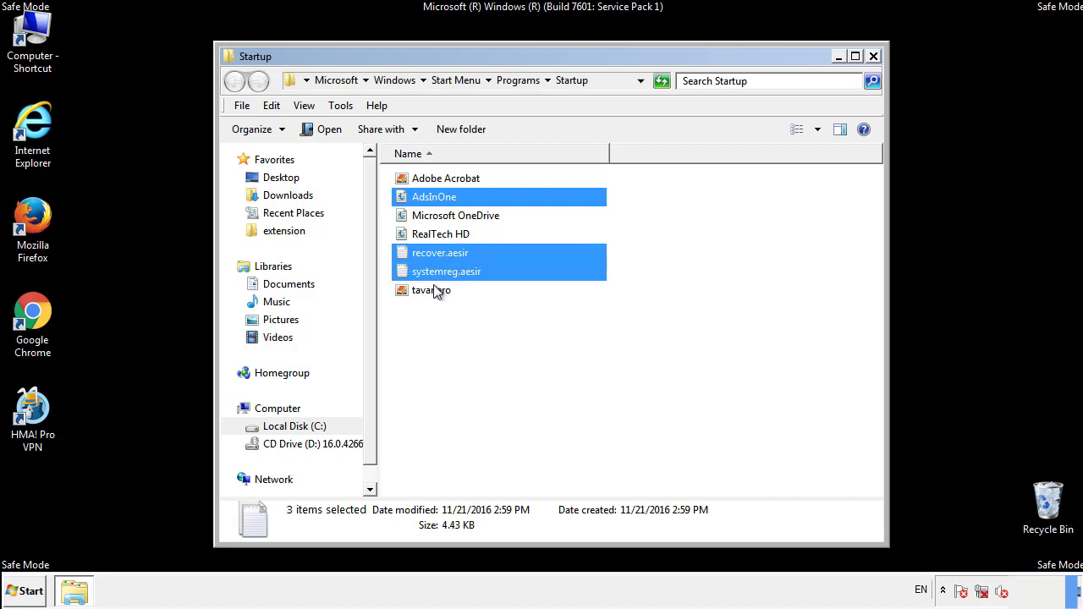
ctrl+click(432, 289)
right_click(428, 291)
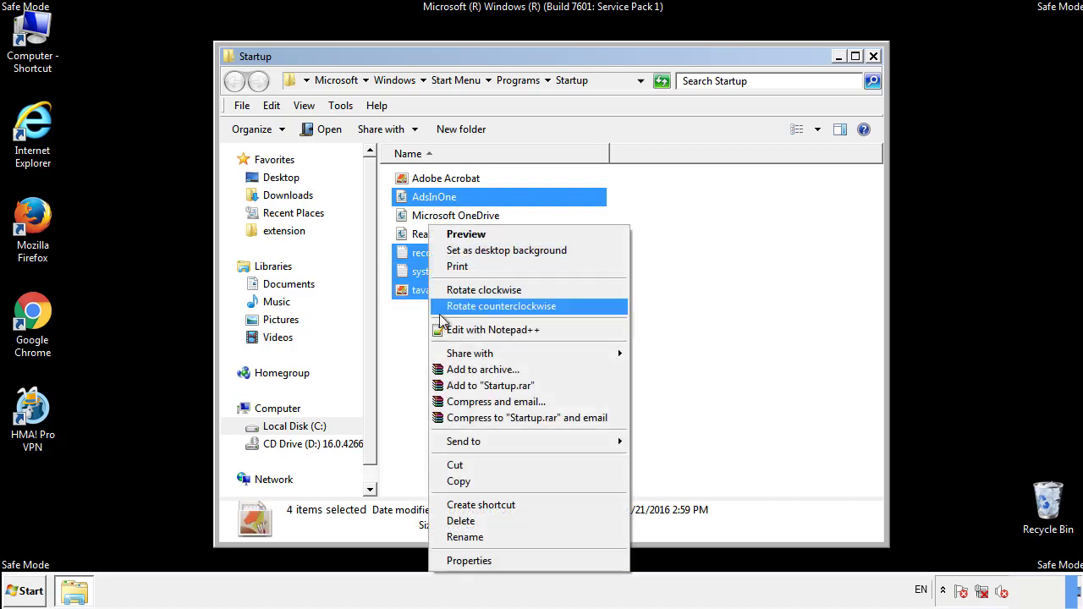
click(457, 521)
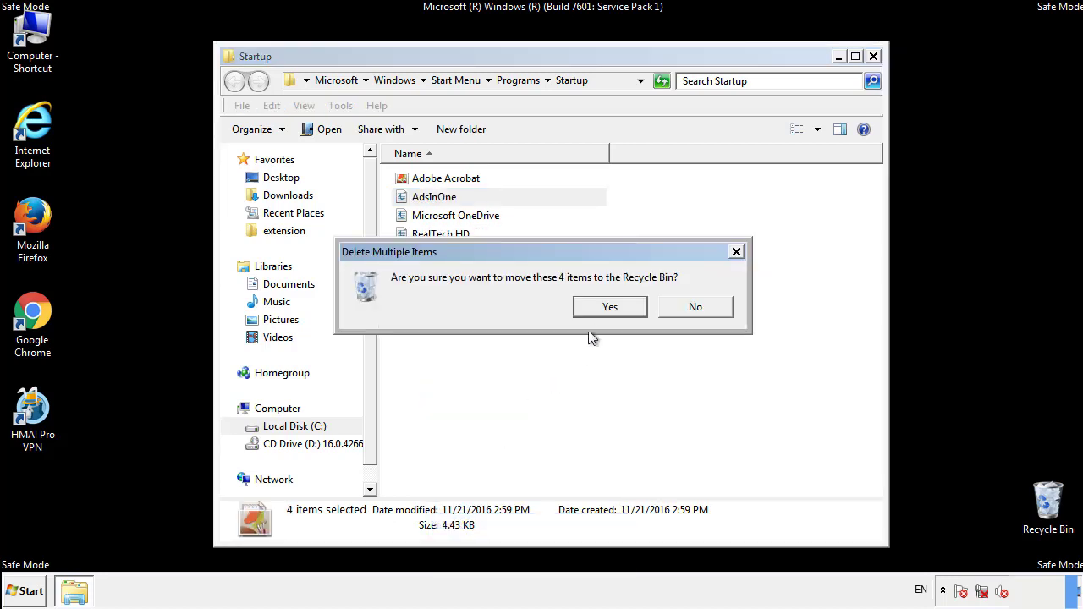
click(603, 307)
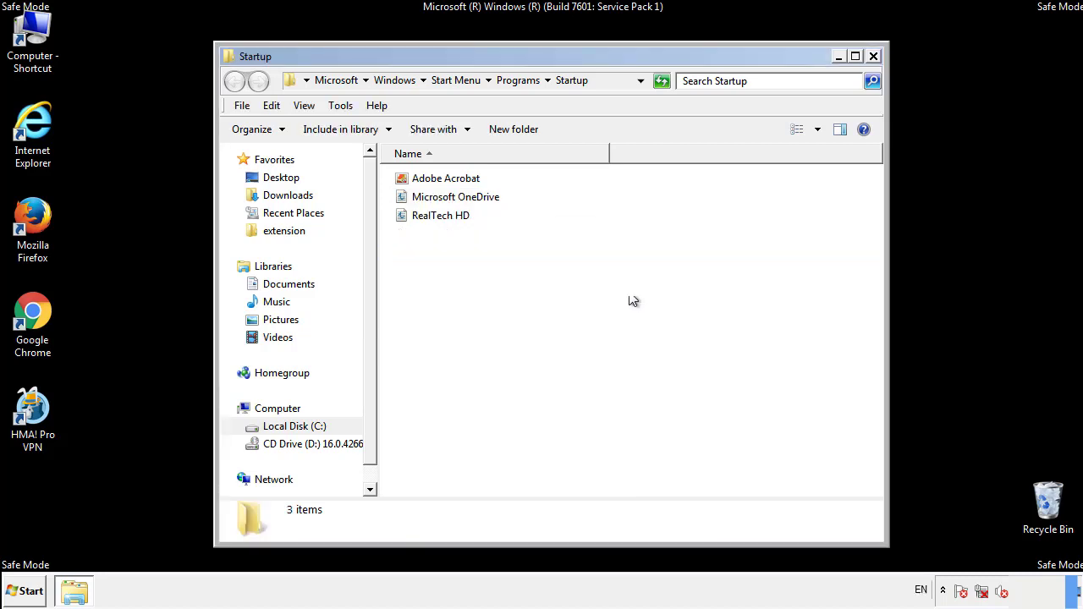
click(874, 58)
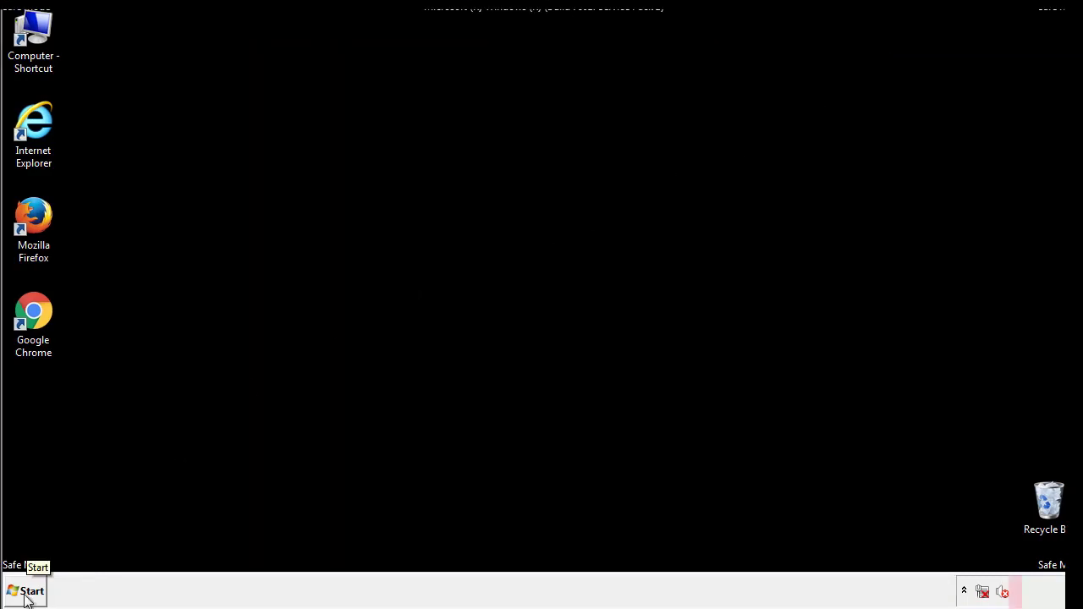
Step: Launch Registry Editor by searching the Start menu for regedit
click(25, 596)
text(reged)
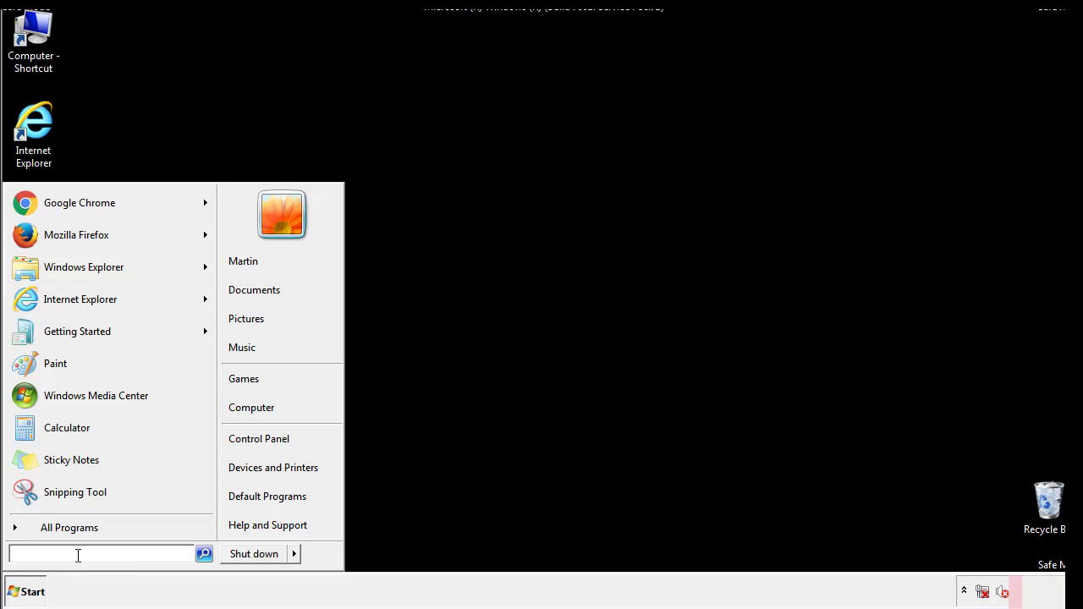
text(it)
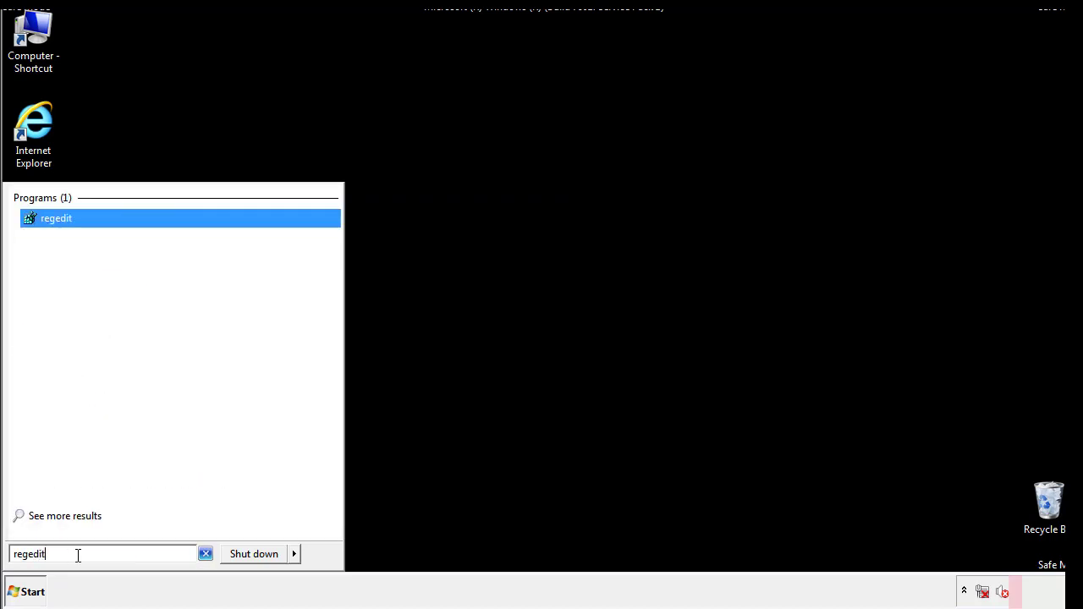
key(Return)
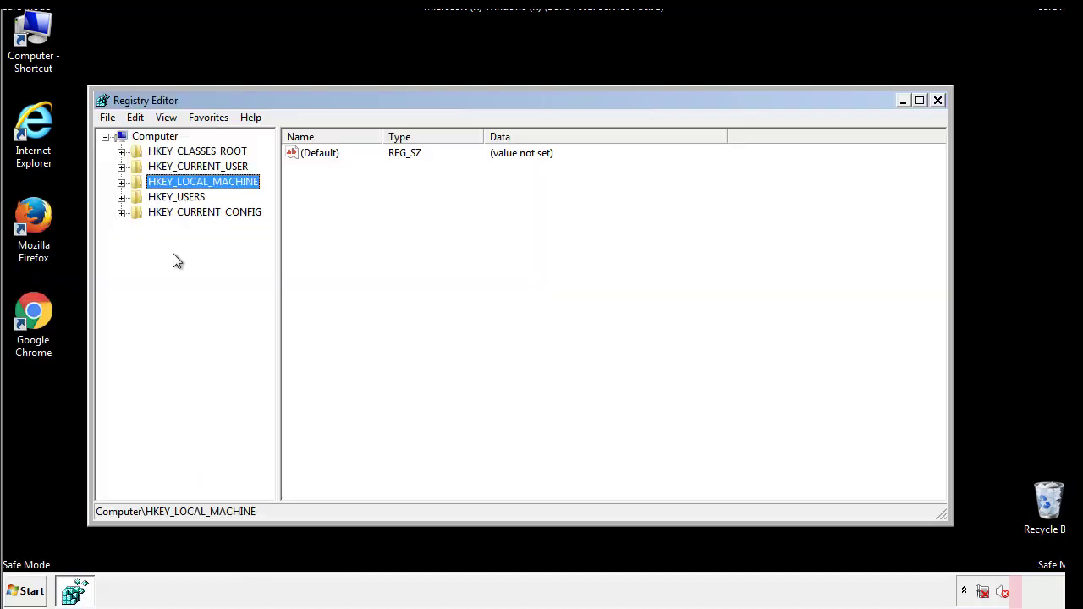
Step: Expand HKEY_LOCAL_MACHINE\SOFTWARE\Microsoft\Windows\CurrentVersion to reveal the Run key
click(121, 182)
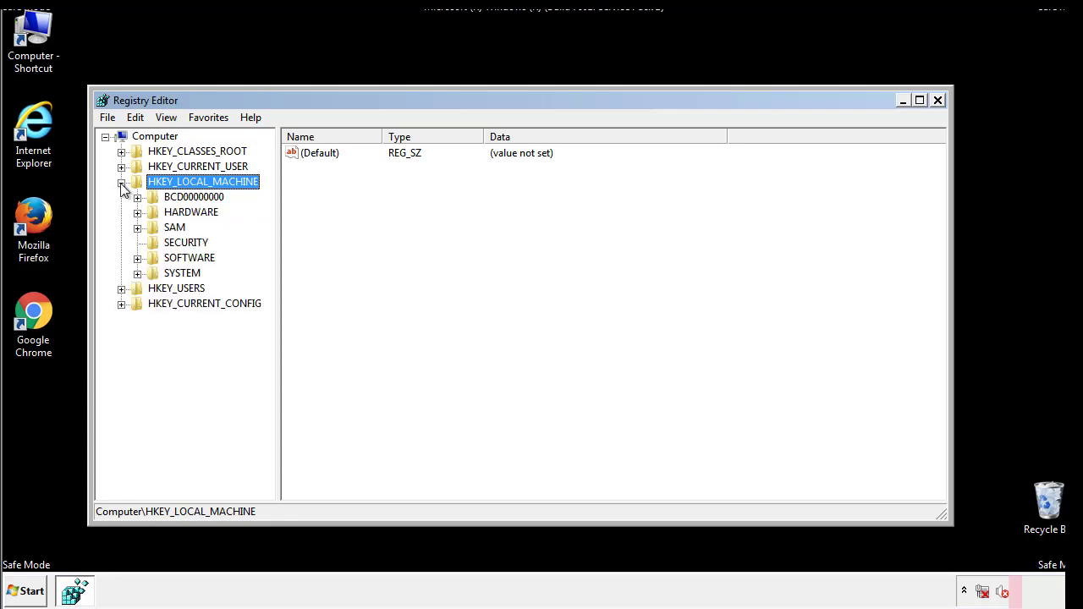
click(137, 259)
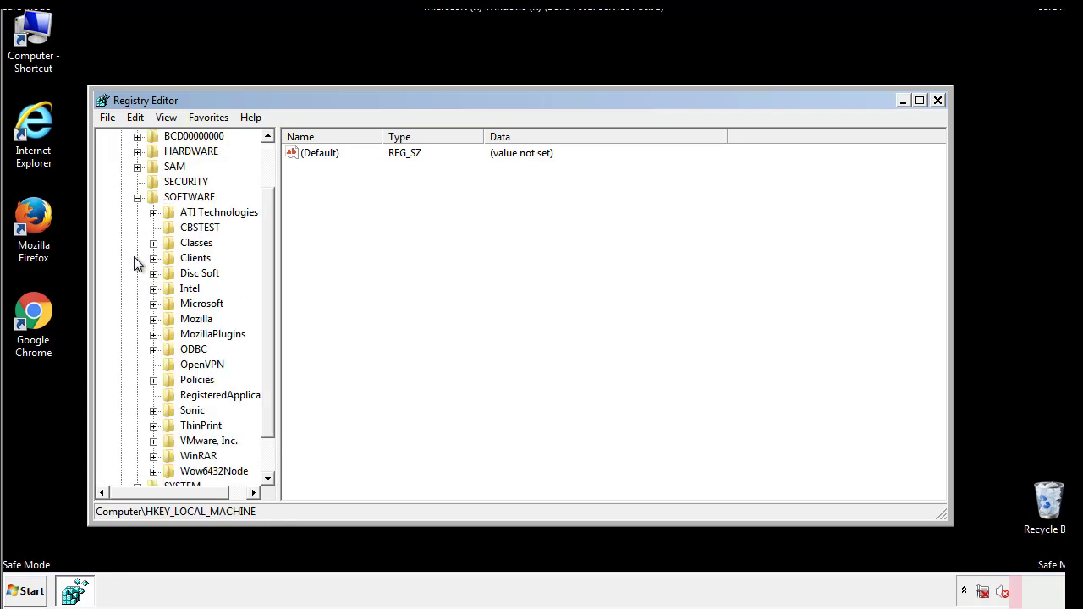
drag(269, 252, 265, 278)
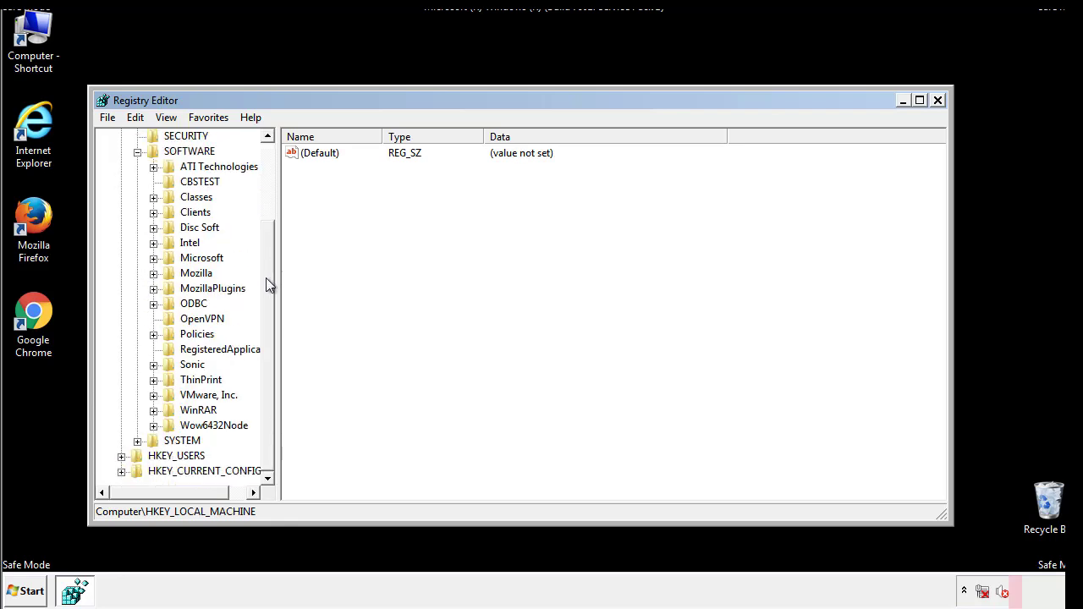
click(153, 258)
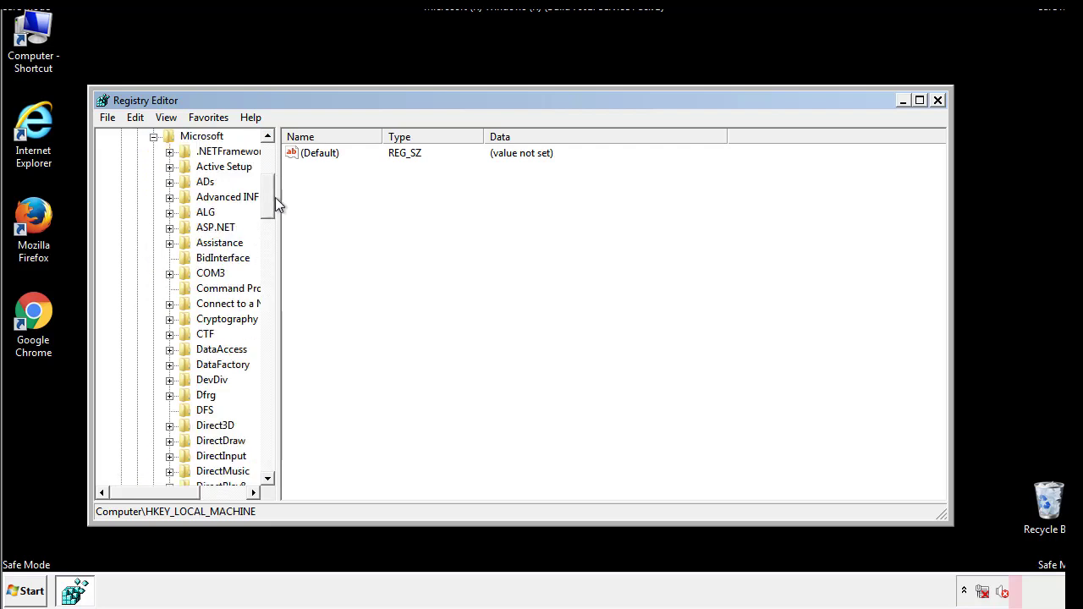
drag(266, 207, 268, 438)
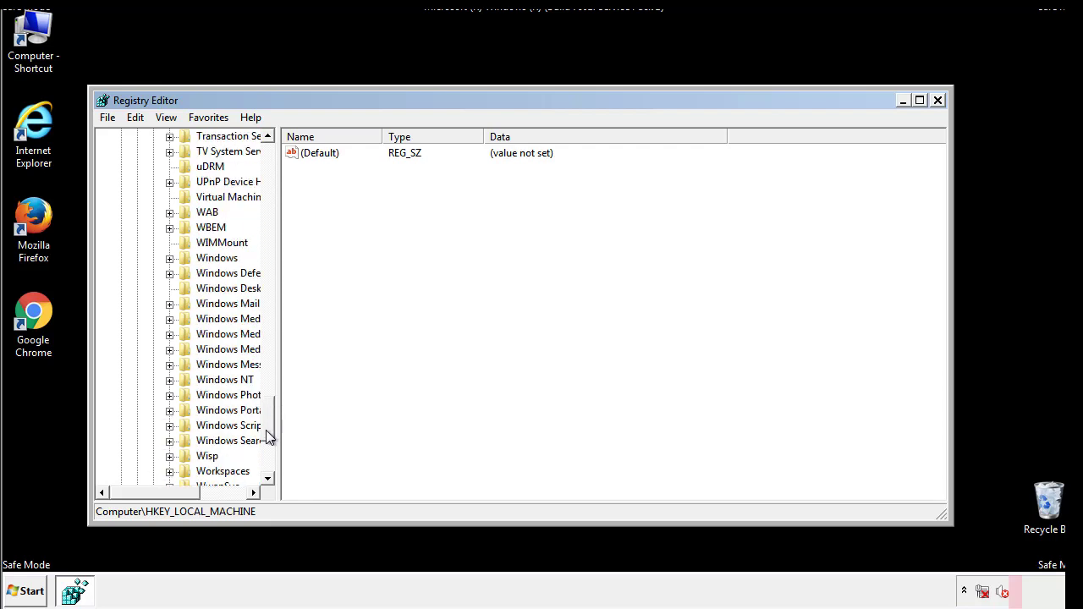
click(170, 259)
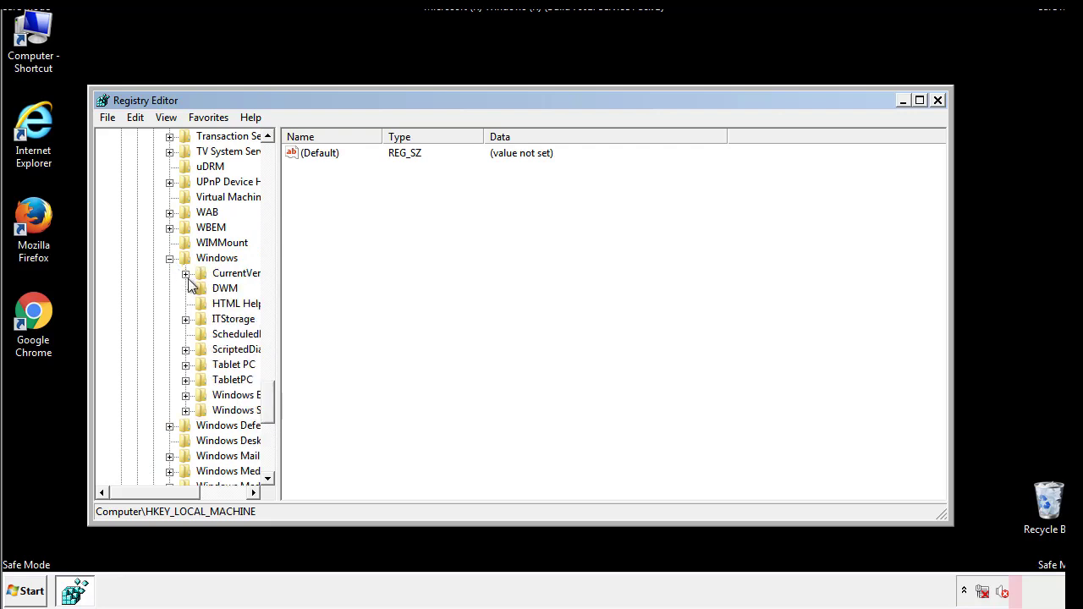
drag(148, 495, 179, 495)
click(138, 273)
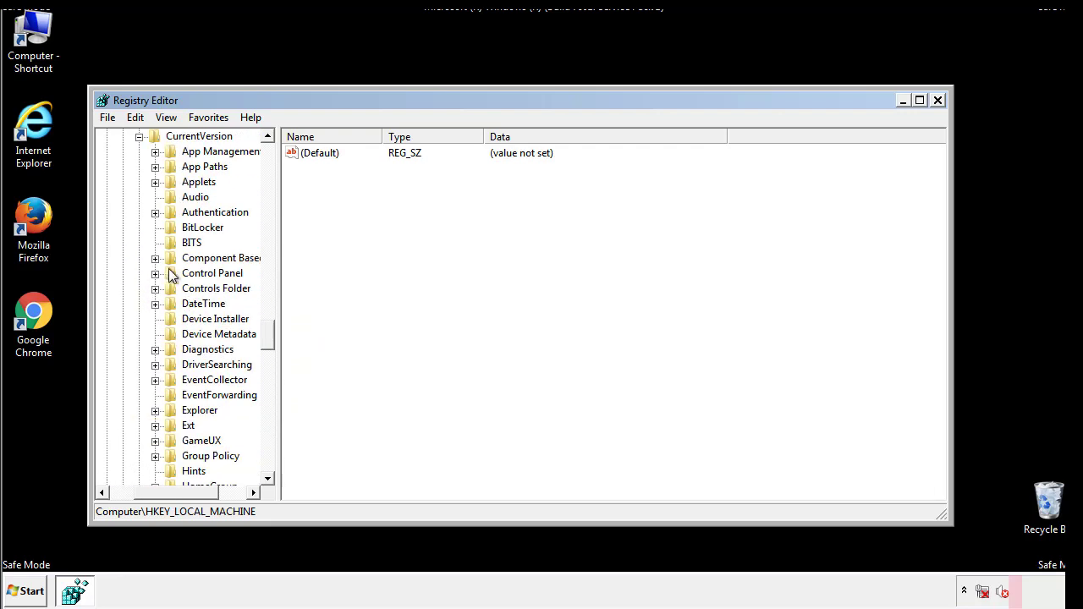
drag(270, 338, 270, 387)
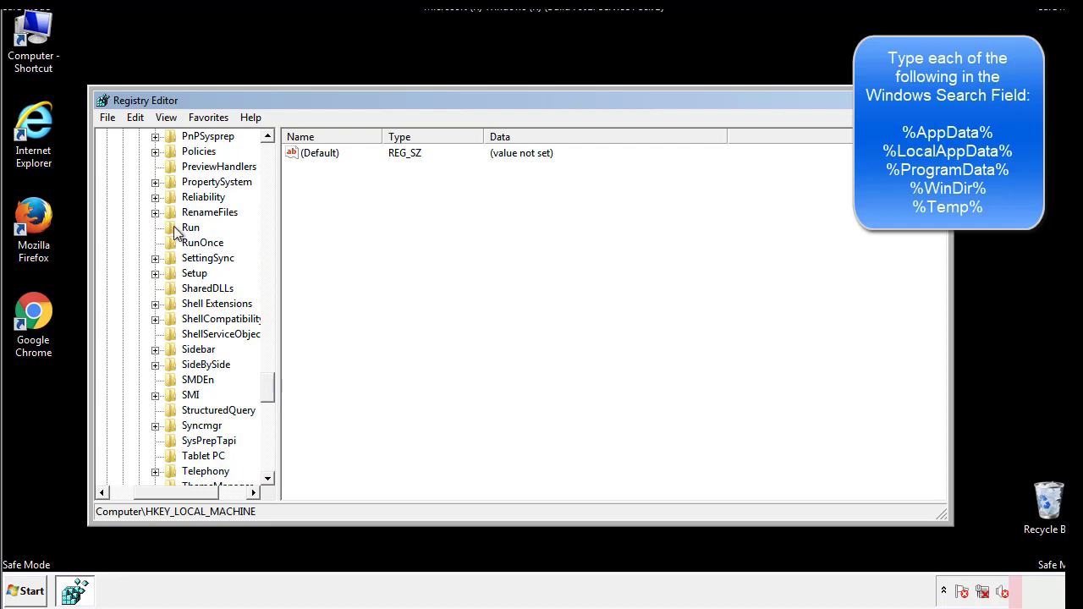
Step: Delete the tappi.loc value from the HKLM Run key, keeping the VMware entry
click(176, 227)
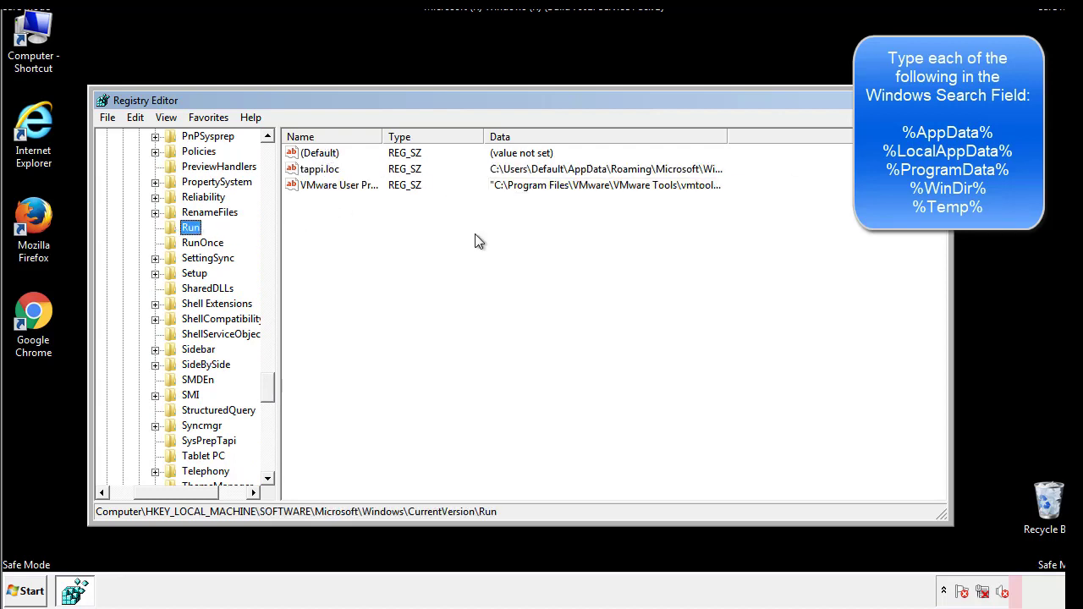
click(320, 170)
right_click(315, 171)
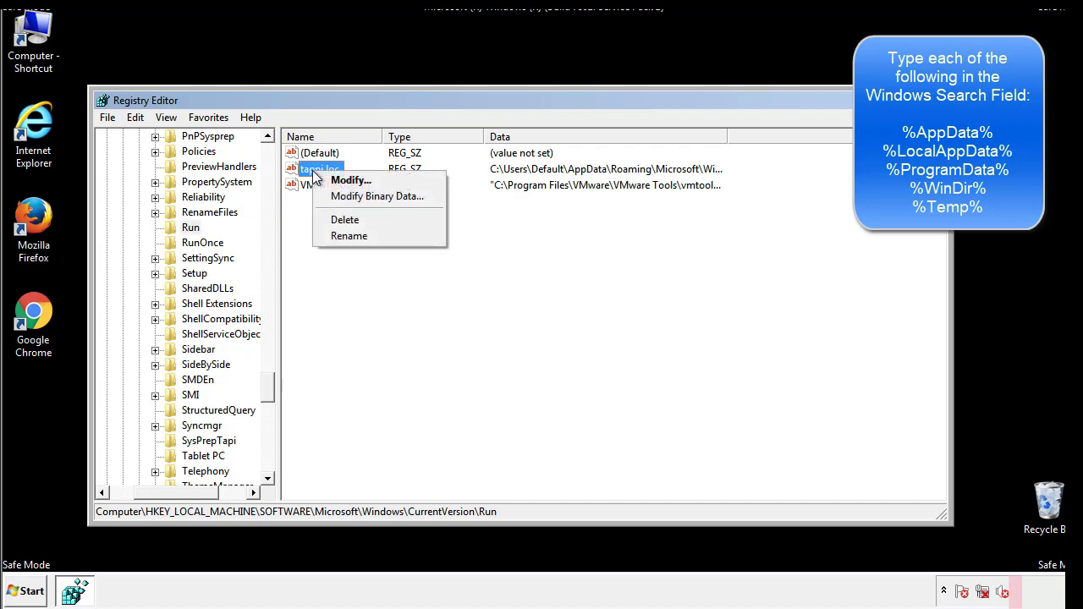
click(343, 220)
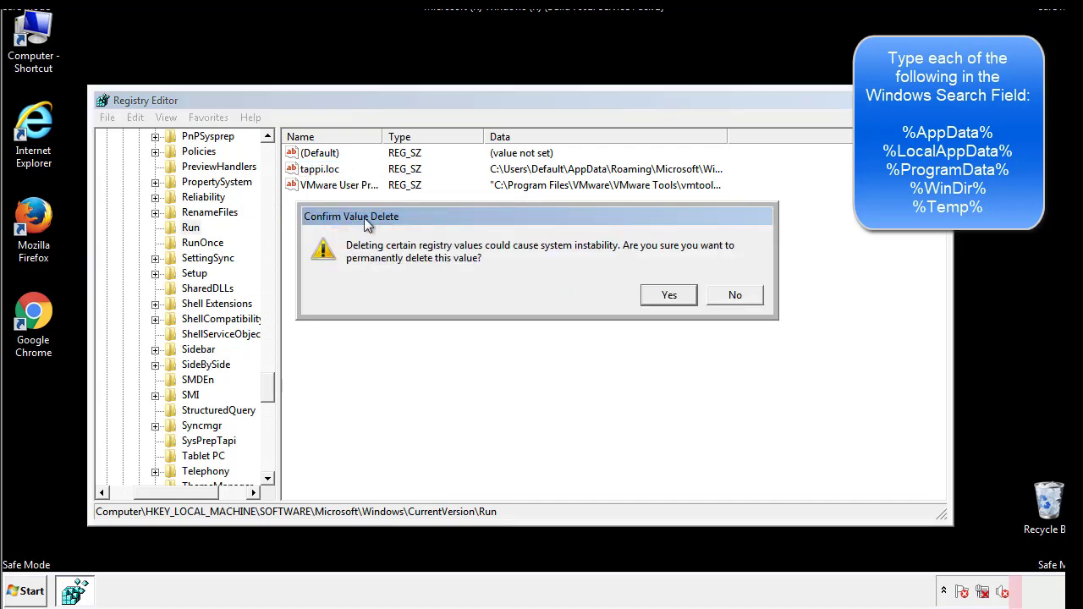
click(658, 295)
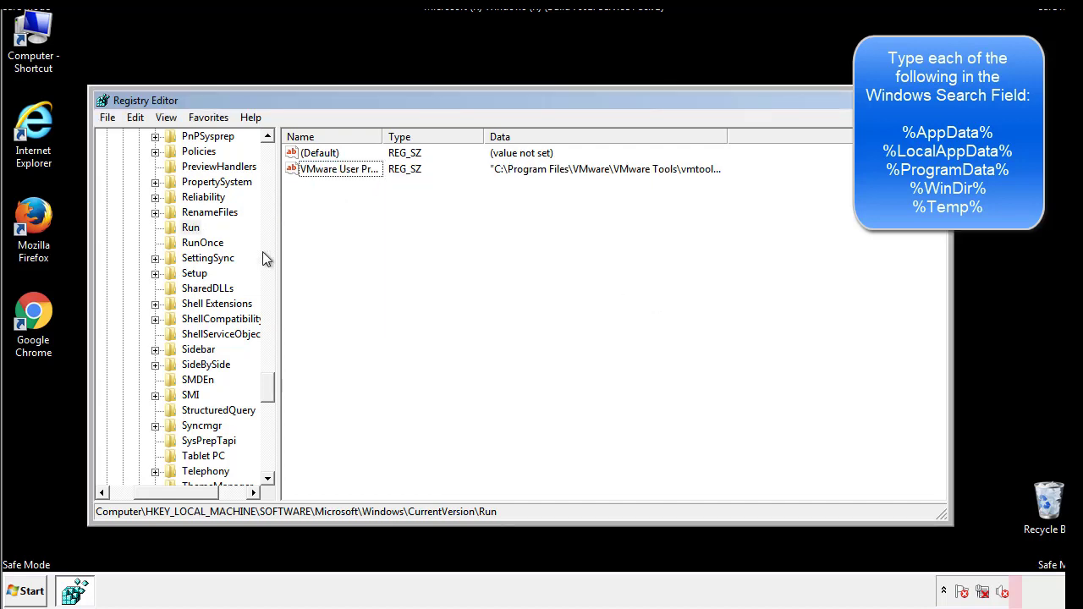
drag(270, 382, 248, 474)
drag(172, 493, 133, 498)
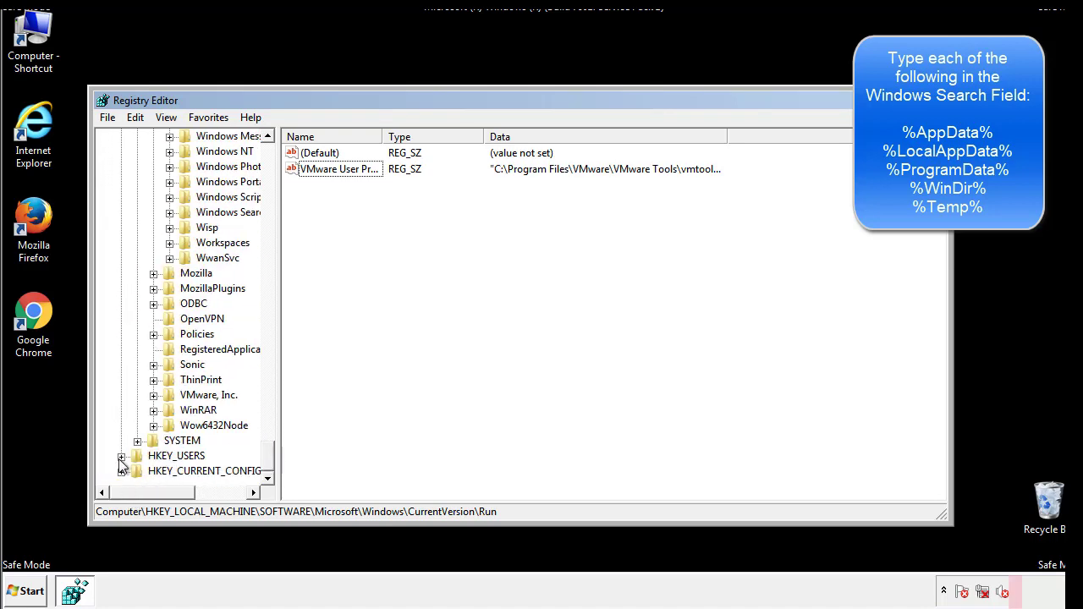
drag(268, 464, 276, 163)
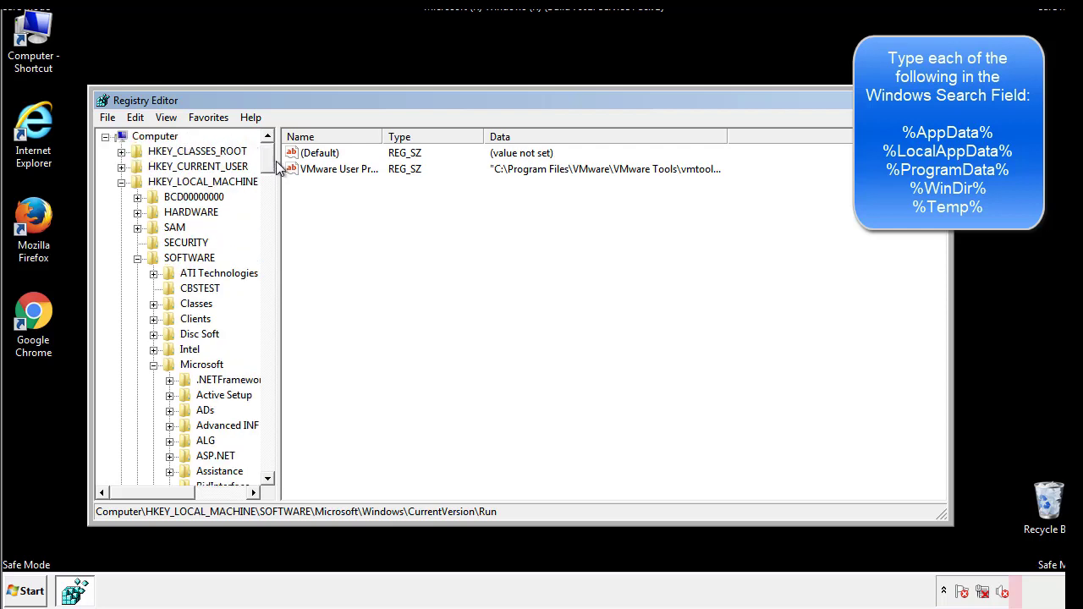
Step: Collapse HKLM and expand HKEY_CURRENT_USER\Software\Microsoft\Windows\CurrentVersion
click(121, 182)
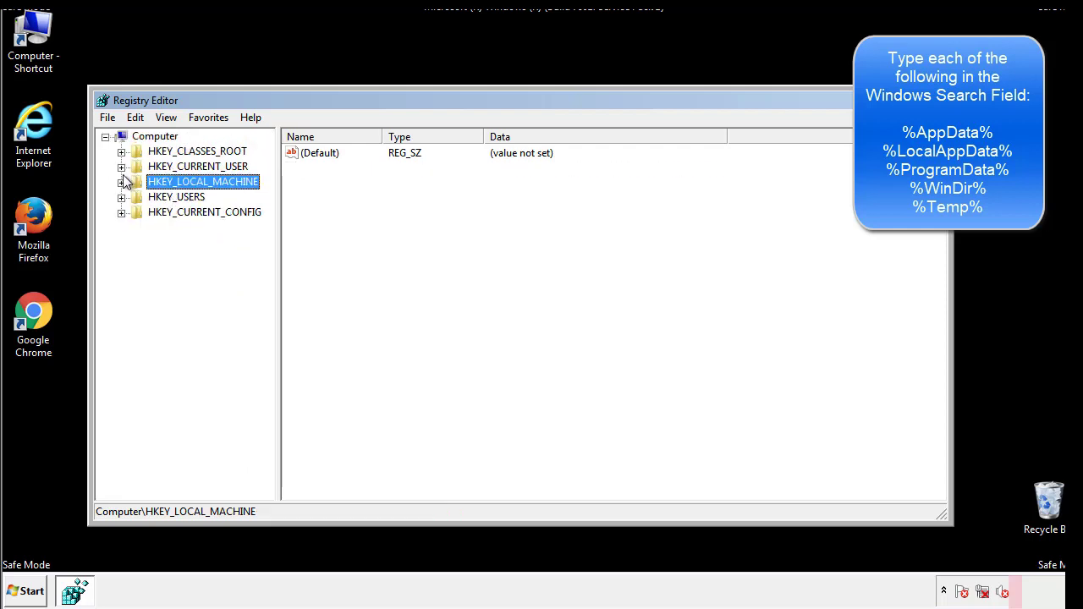
click(121, 166)
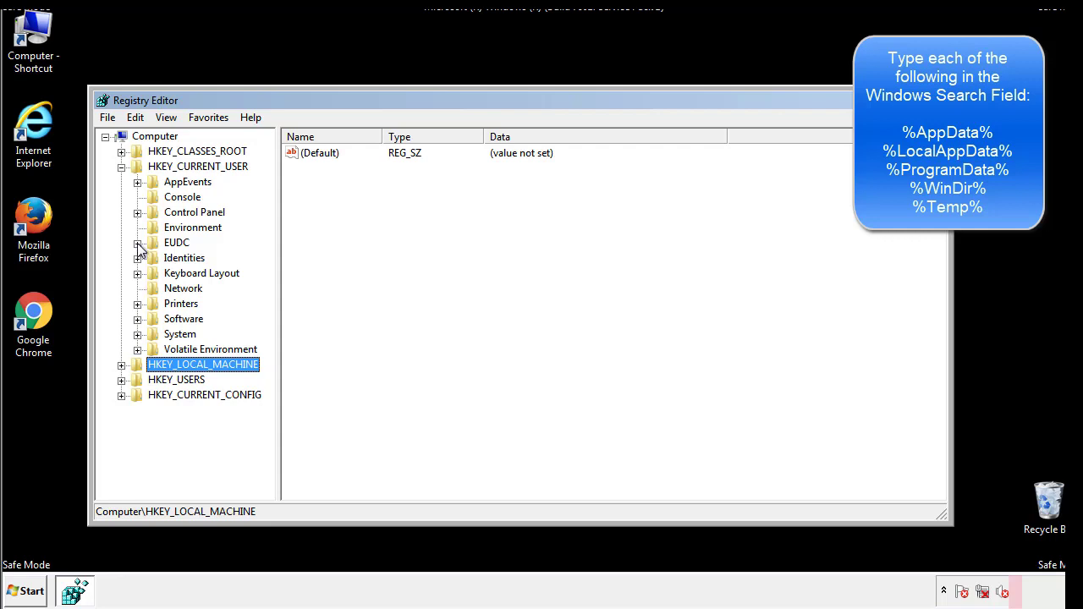
click(137, 319)
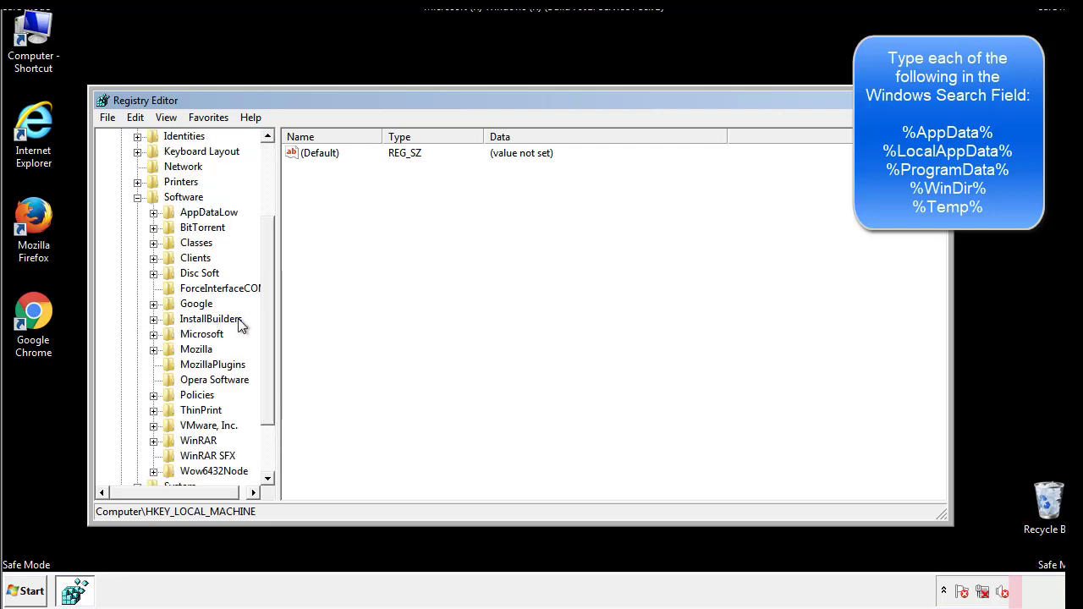
drag(266, 307, 265, 322)
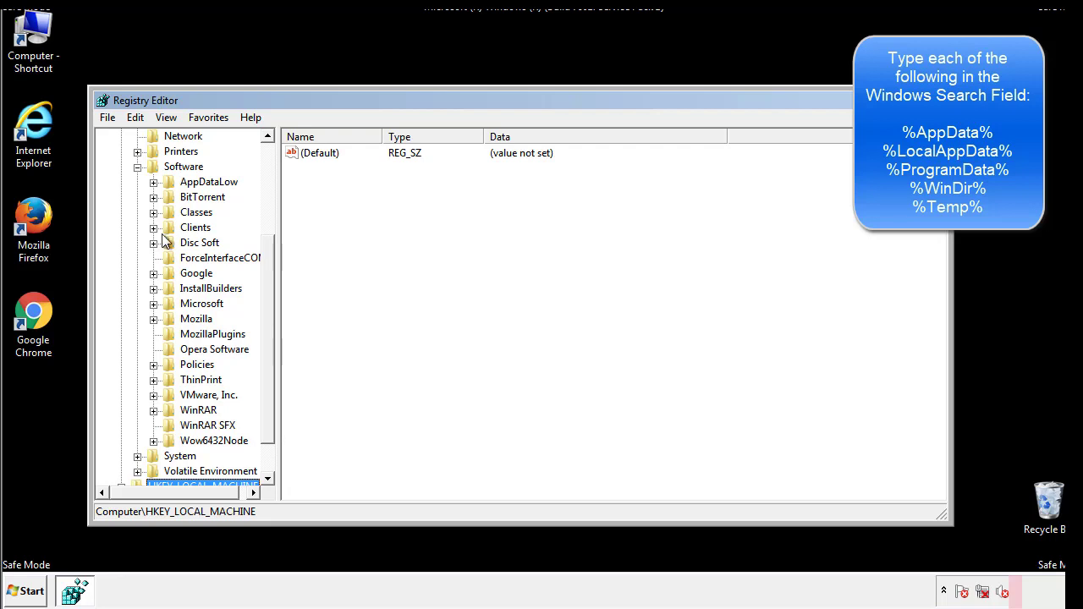
click(154, 304)
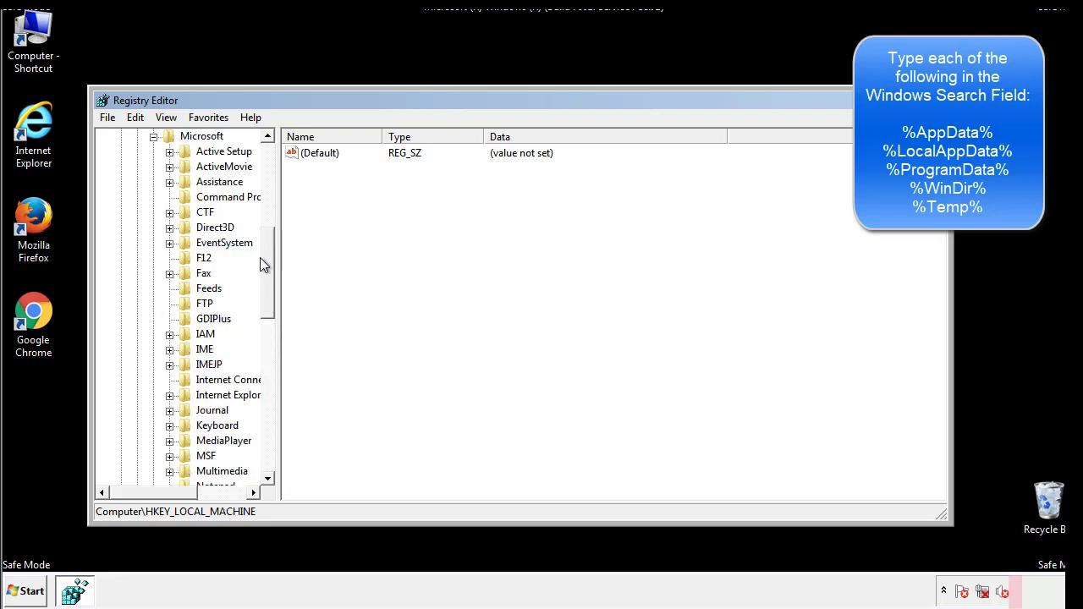
drag(263, 250, 266, 352)
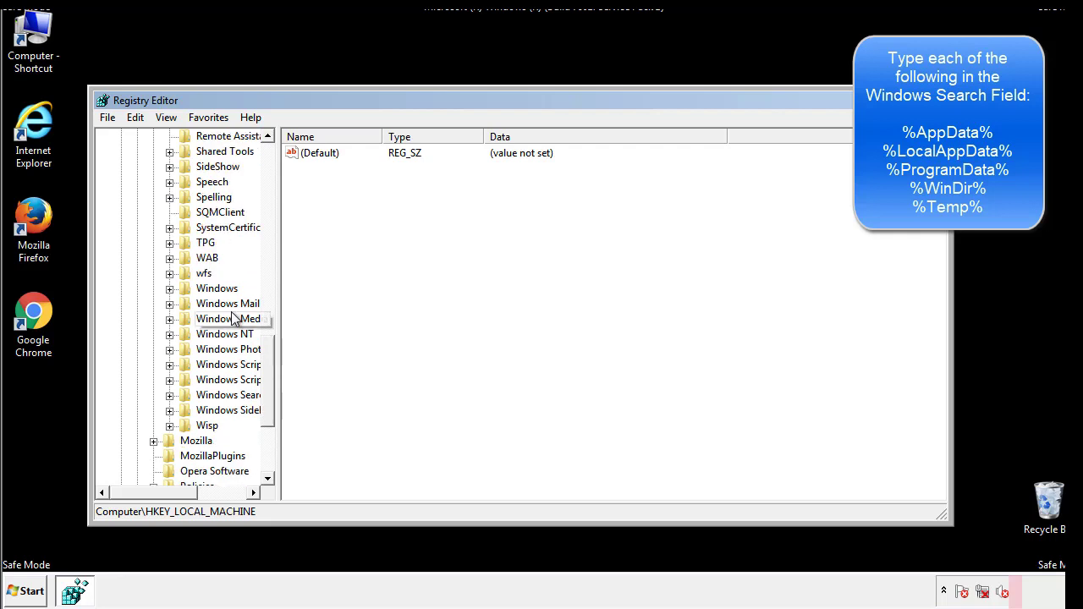
click(170, 288)
click(187, 305)
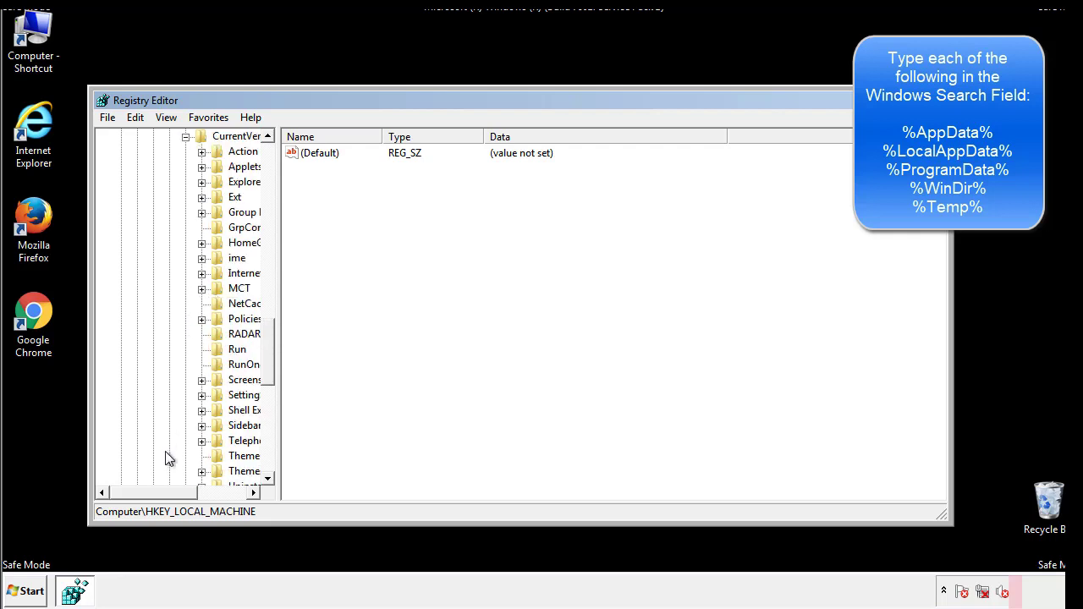
drag(163, 494, 191, 492)
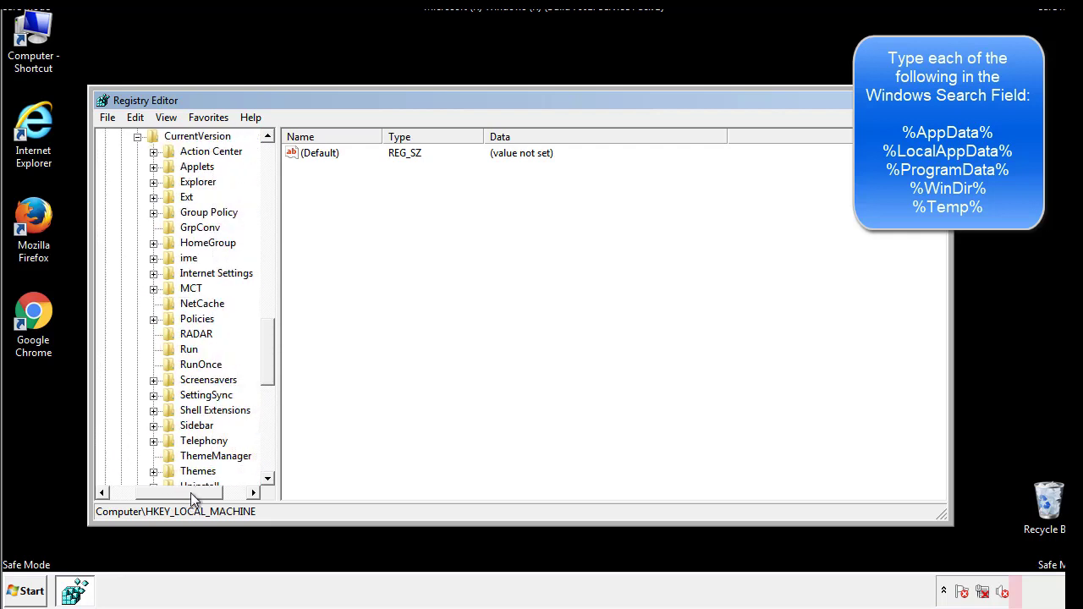
Step: View the current user's Run values, leaving DAEMON Tools, then collapse the Windows key
click(188, 350)
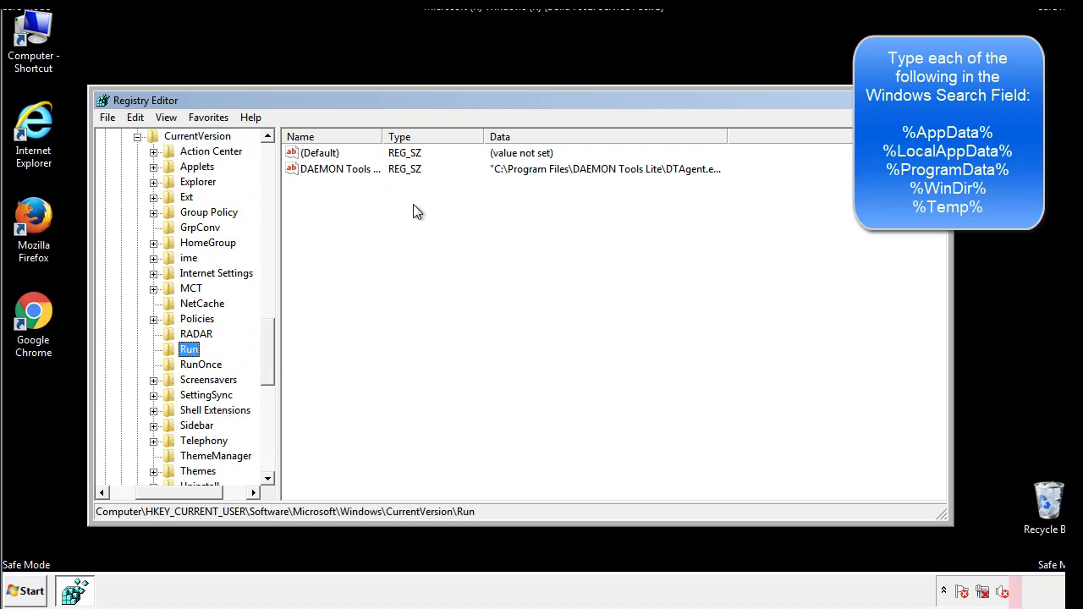
click(397, 189)
drag(382, 191, 386, 192)
drag(179, 491, 157, 491)
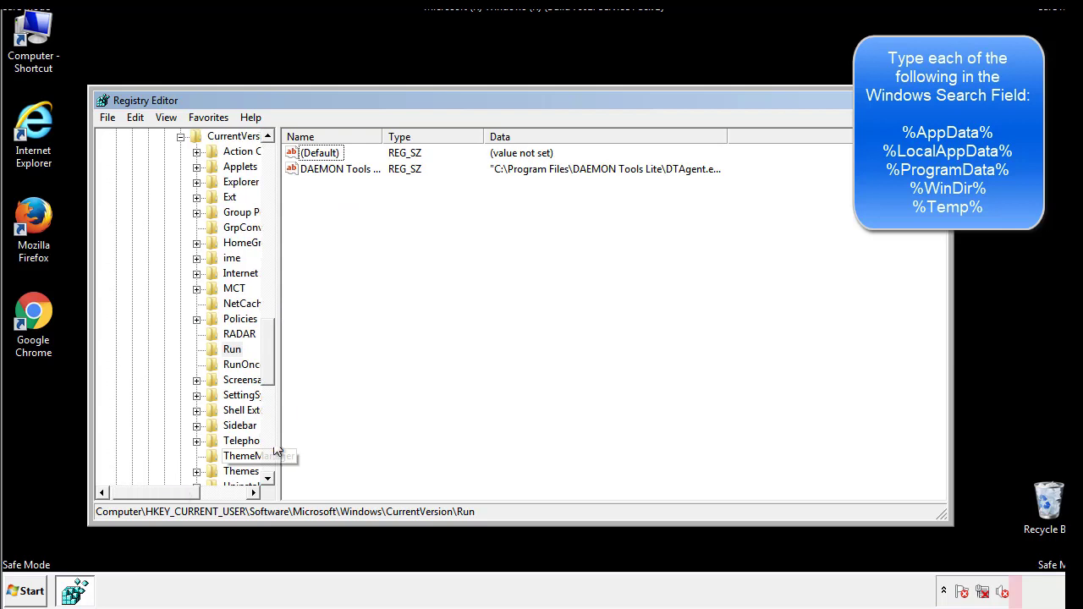
scroll(269, 373, up, 6)
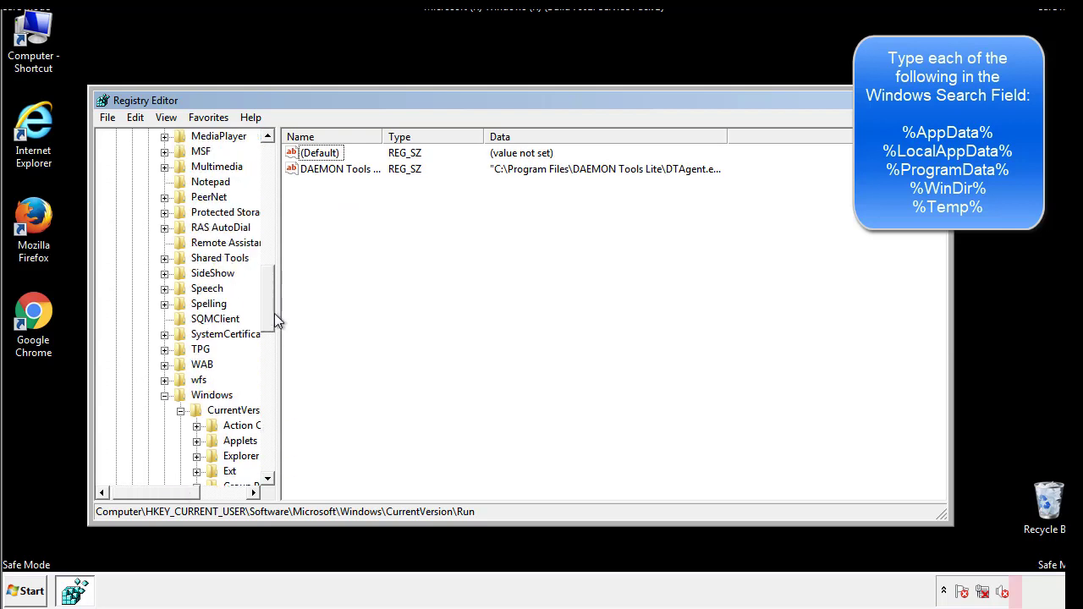
click(165, 395)
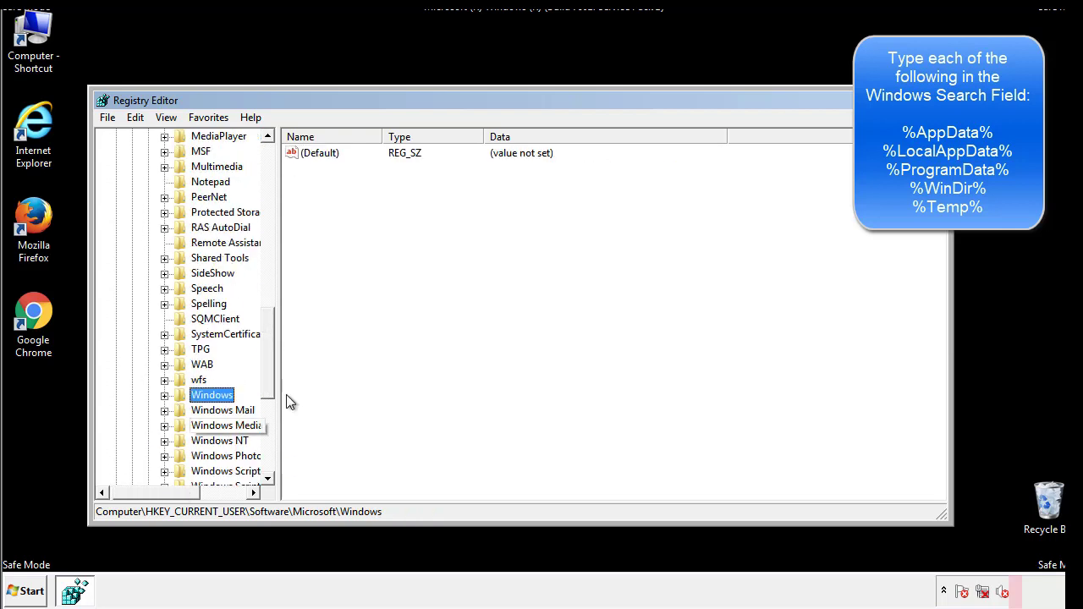
drag(272, 381, 272, 245)
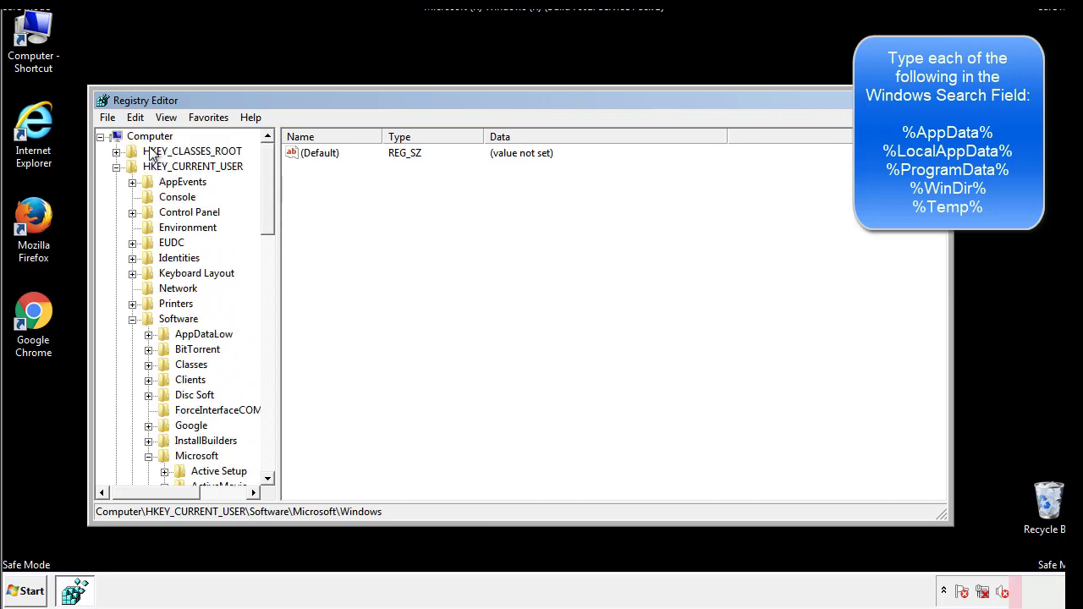
Step: Search the registry for '%tem' to reach the Temporary Files cleanup key
click(136, 118)
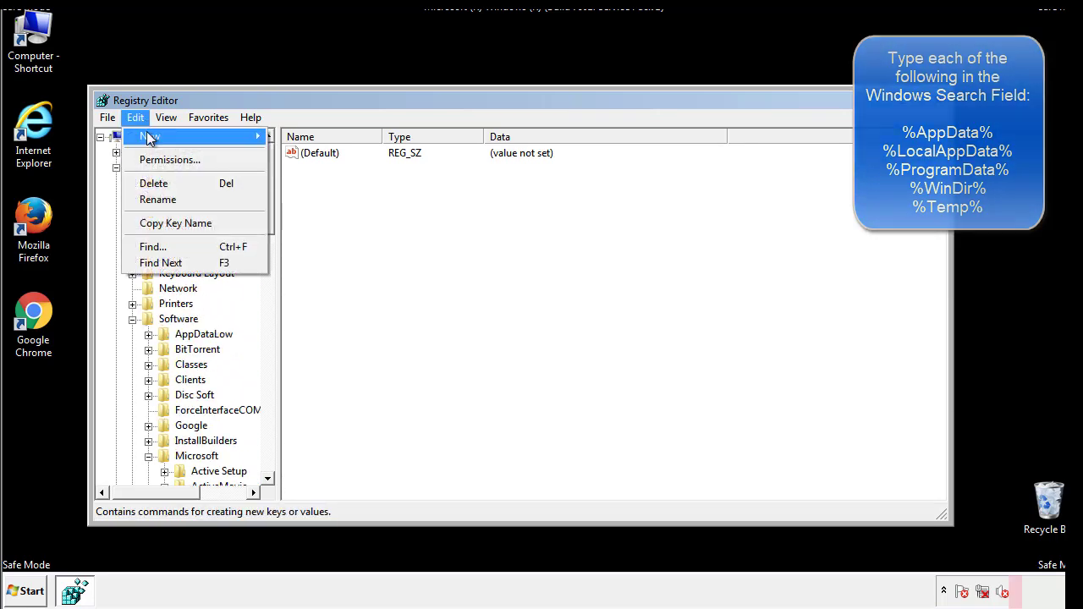
click(161, 246)
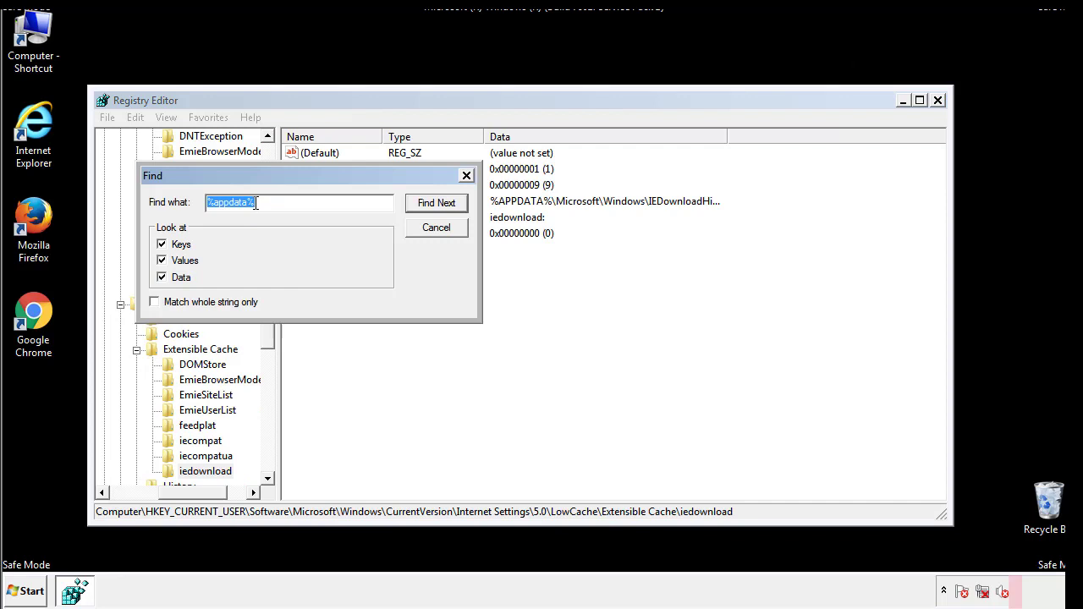
text(%temp%)
key(Return)
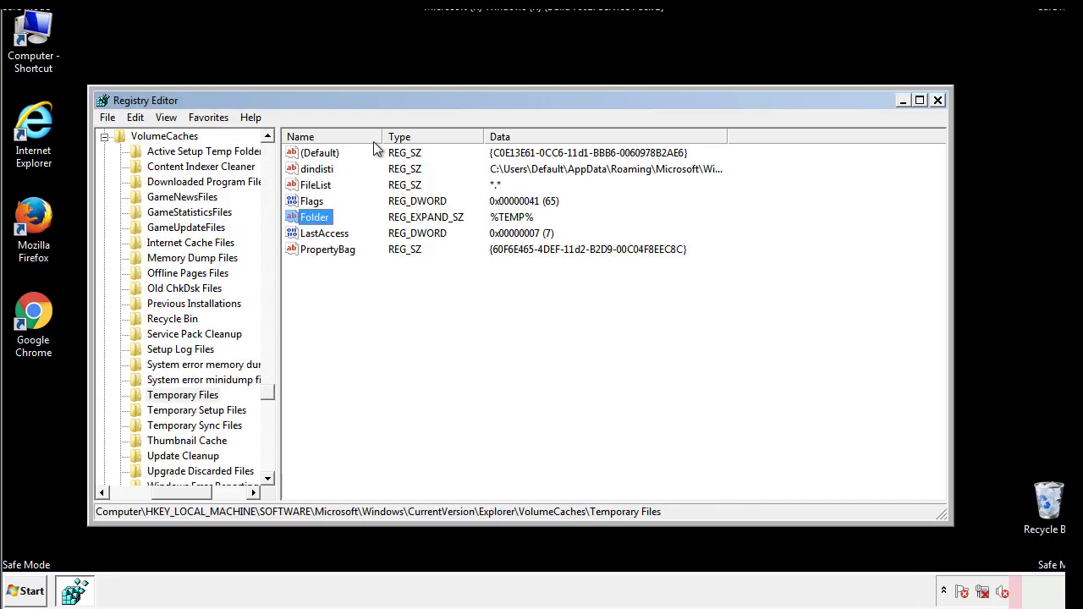
Step: Delete all seven Temporary Files values, including dindisti, and close Registry Editor
click(444, 287)
drag(369, 273, 306, 158)
right_click(306, 157)
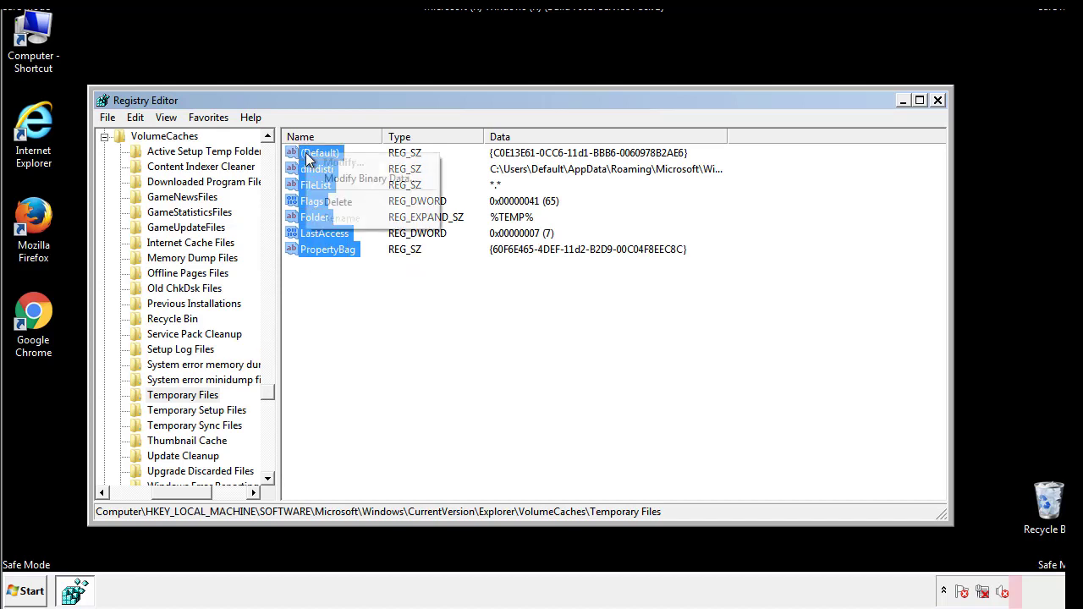
click(338, 201)
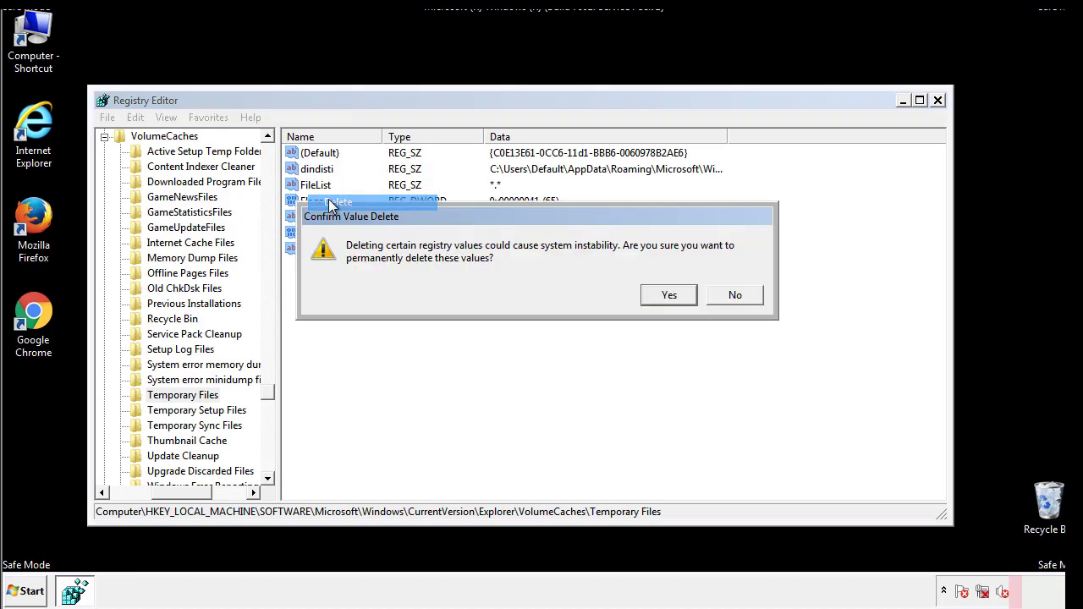
click(668, 295)
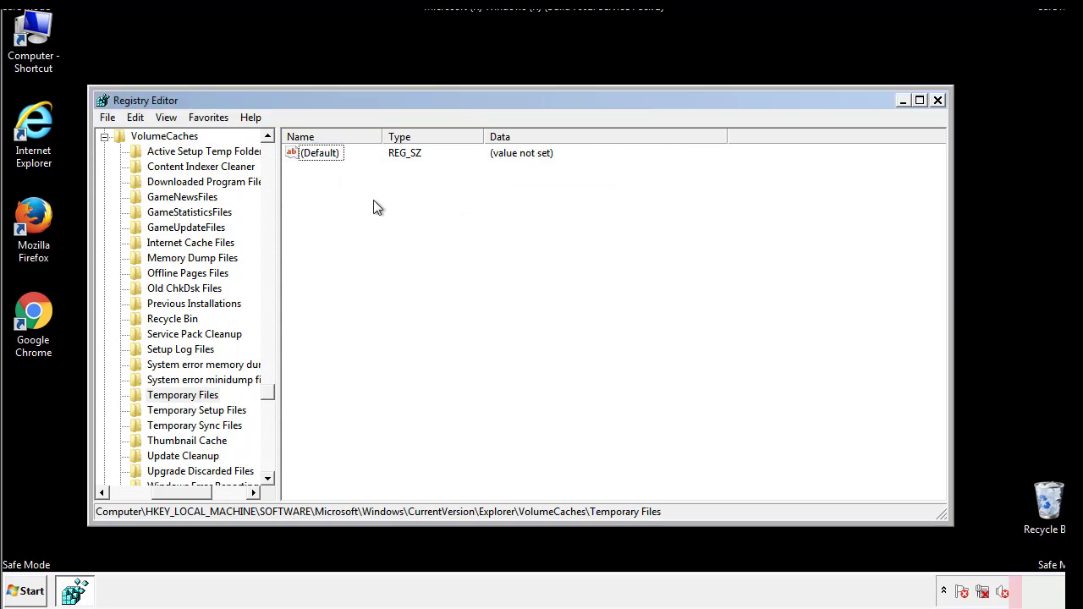
click(938, 101)
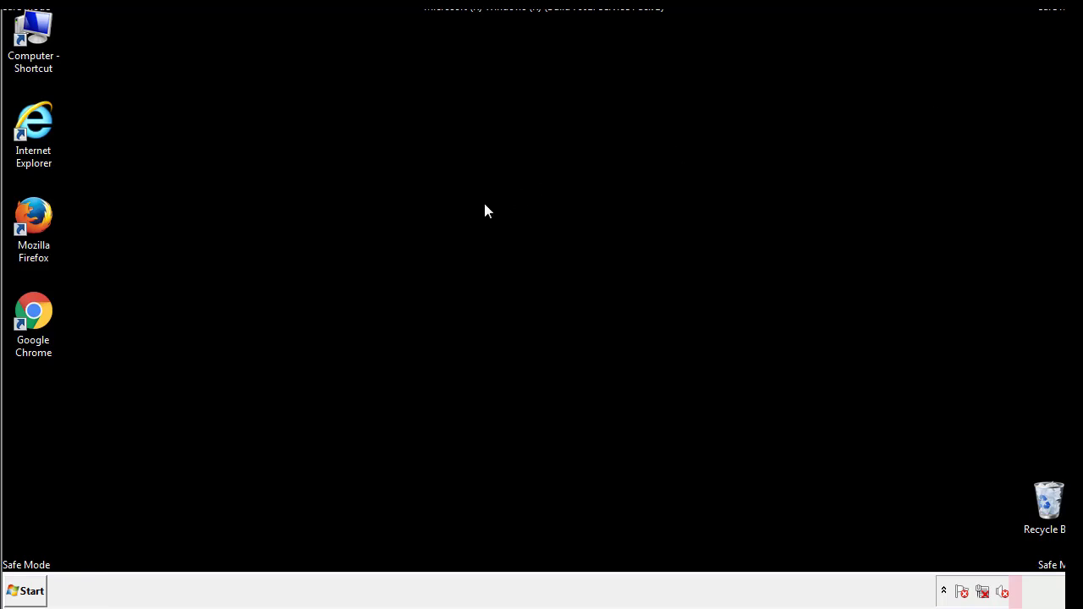